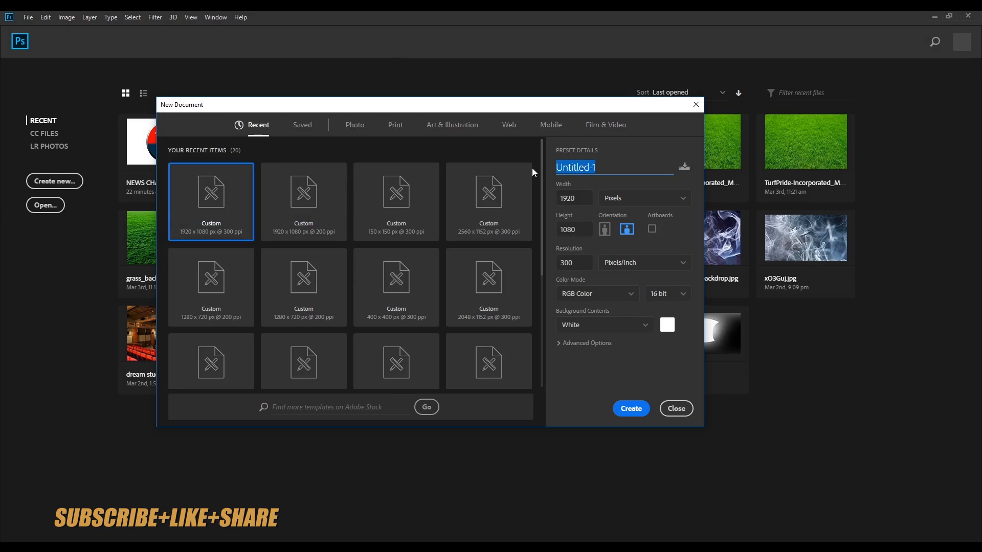
Step: Name the new document EP 02 and keep its 1920 x 1080 size in Pixels
type("EP 02")
key("Tab")
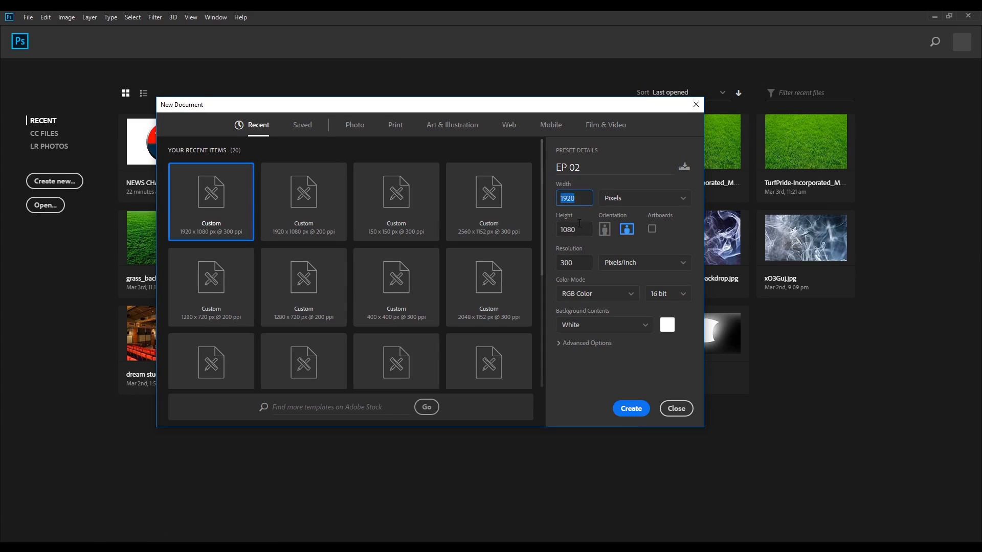
left_click(563, 233)
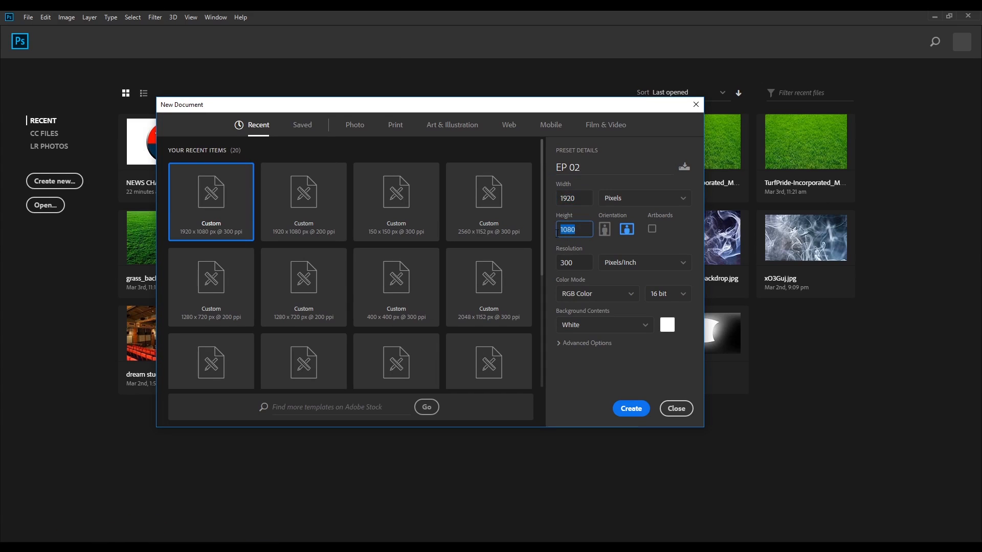
left_click(639, 200)
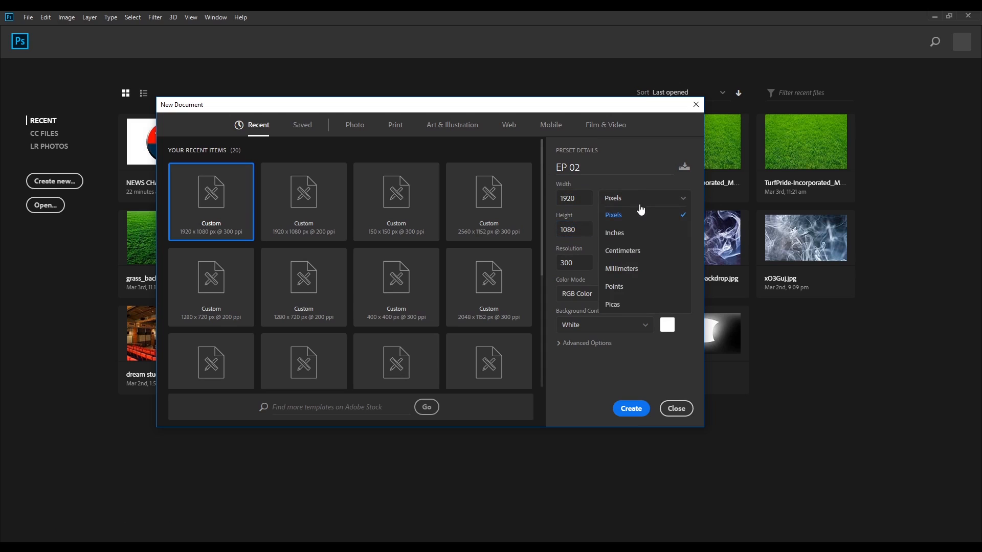
left_click(653, 215)
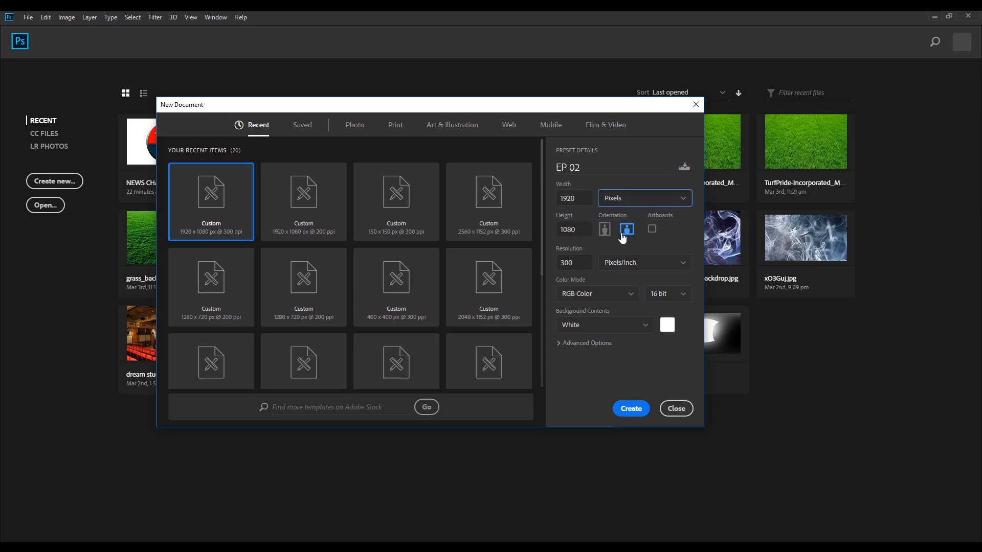
Step: Set the resolution to 300 Pixels/Inch and the color mode to RGB Color
left_click(580, 261)
type("300")
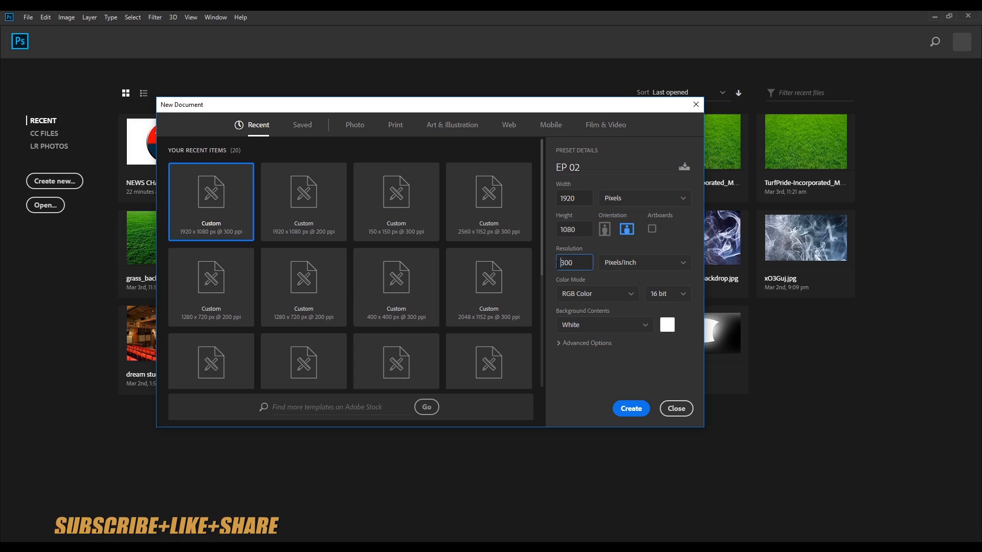
left_click(656, 266)
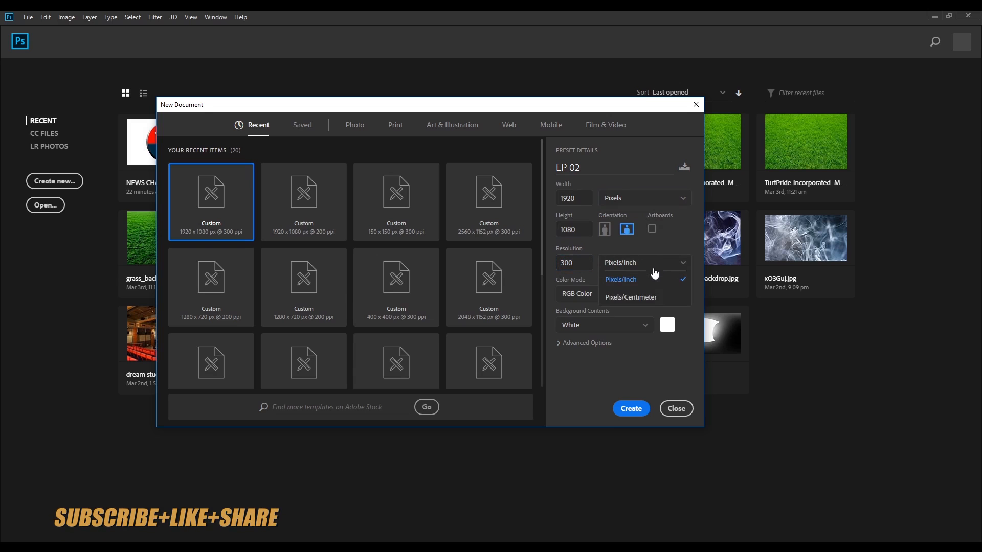
left_click(664, 278)
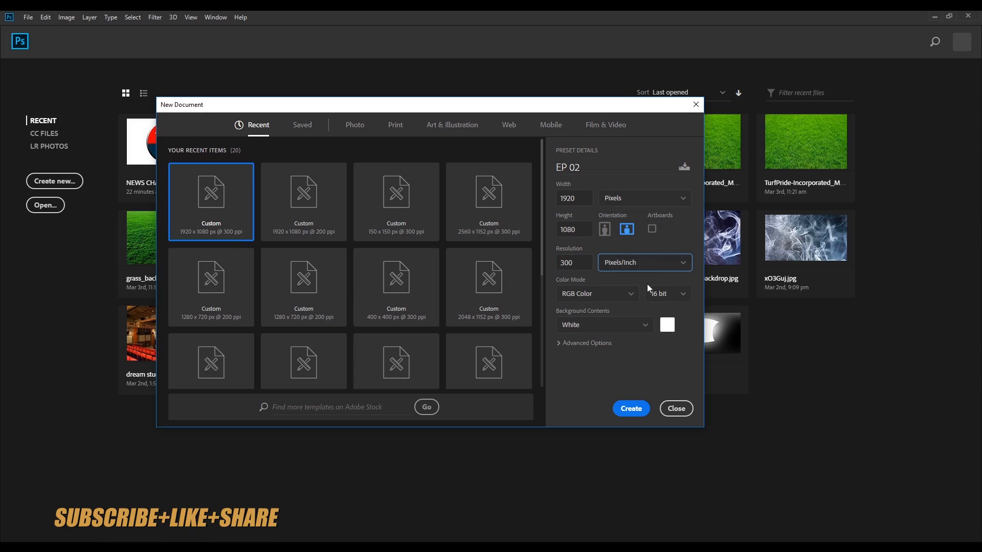
left_click(609, 296)
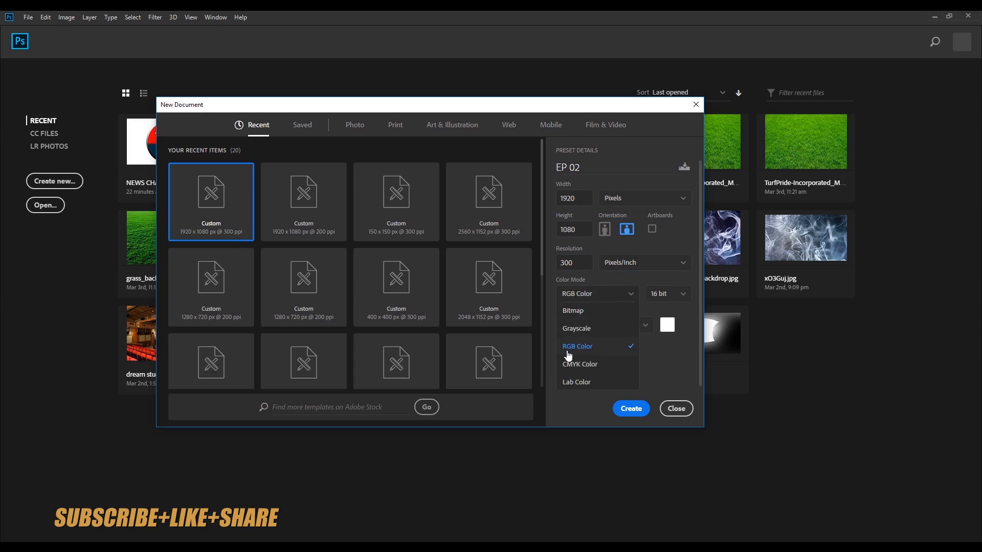
left_click(612, 346)
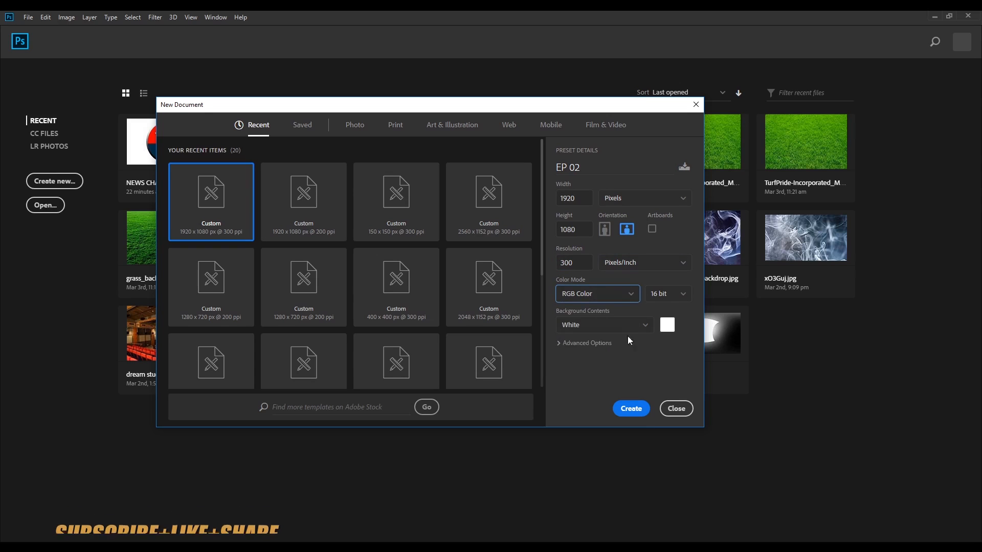
Step: Choose 16 bit depth and White background contents, and create the document
left_click(663, 295)
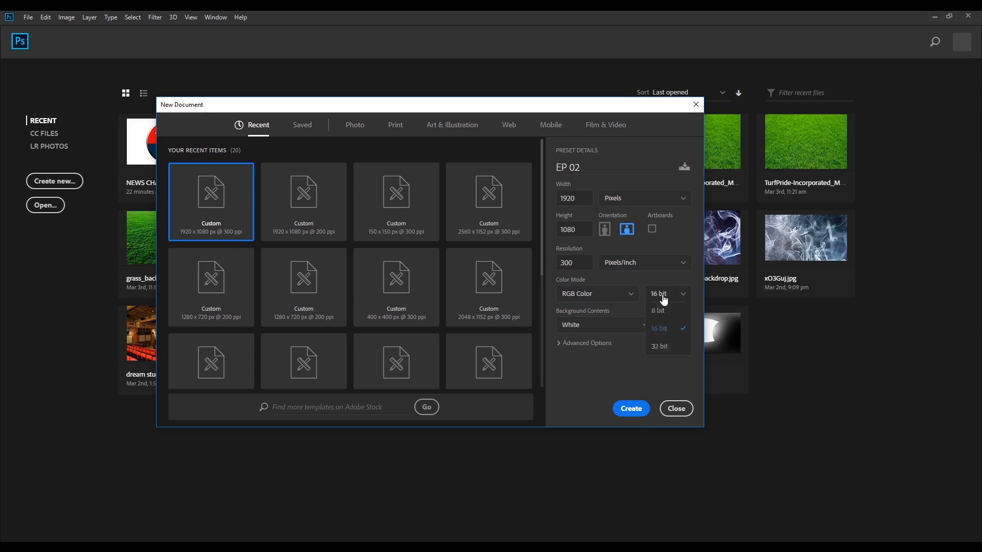
left_click(674, 330)
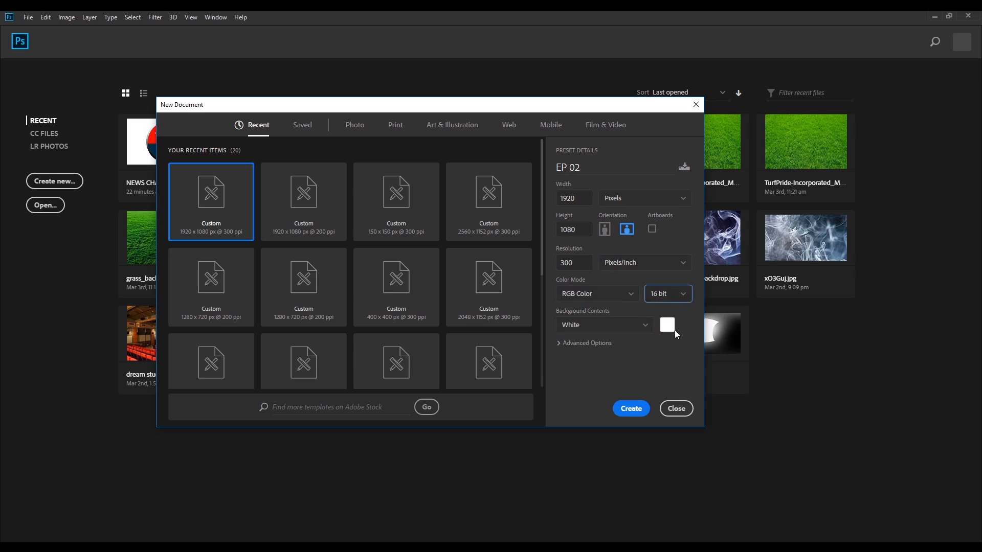
left_click(607, 330)
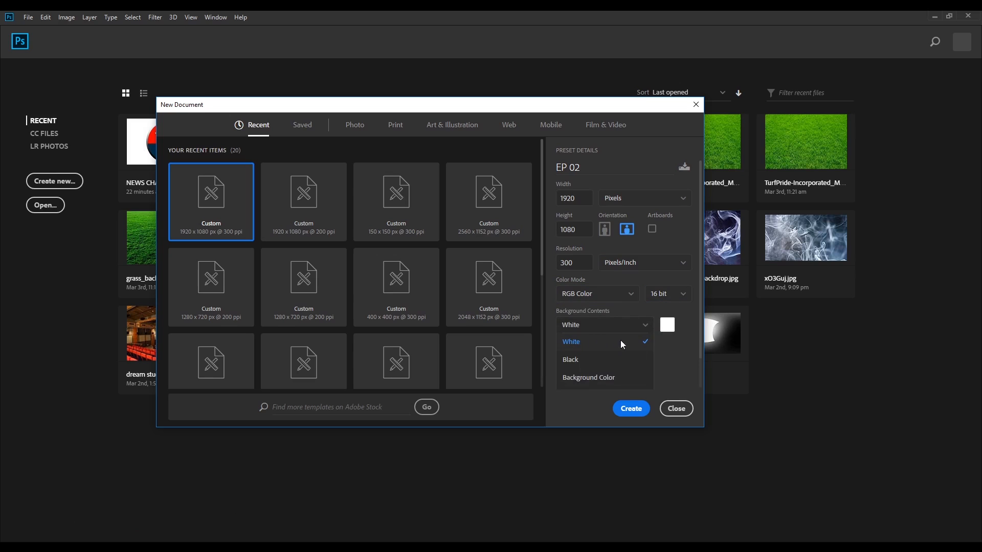
left_click(621, 341)
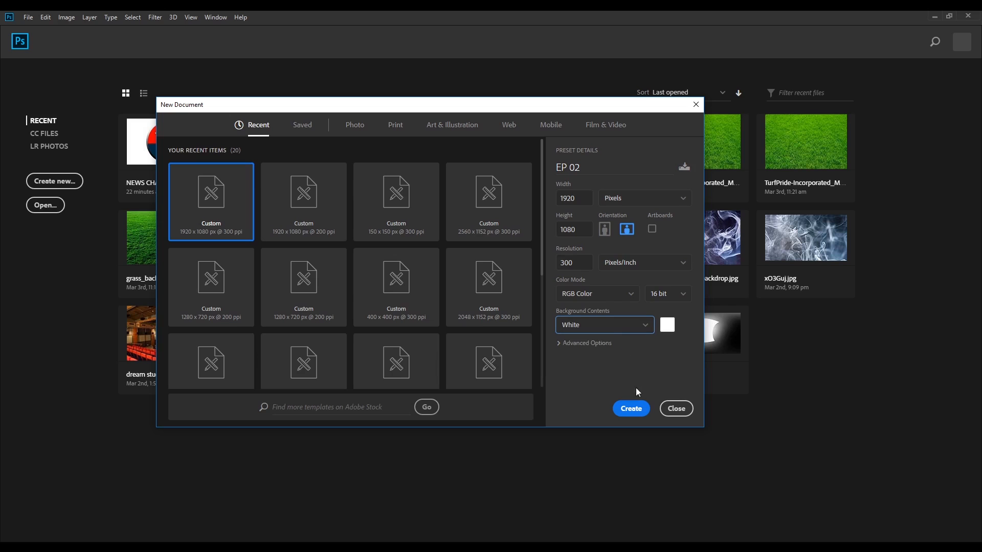
left_click(634, 409)
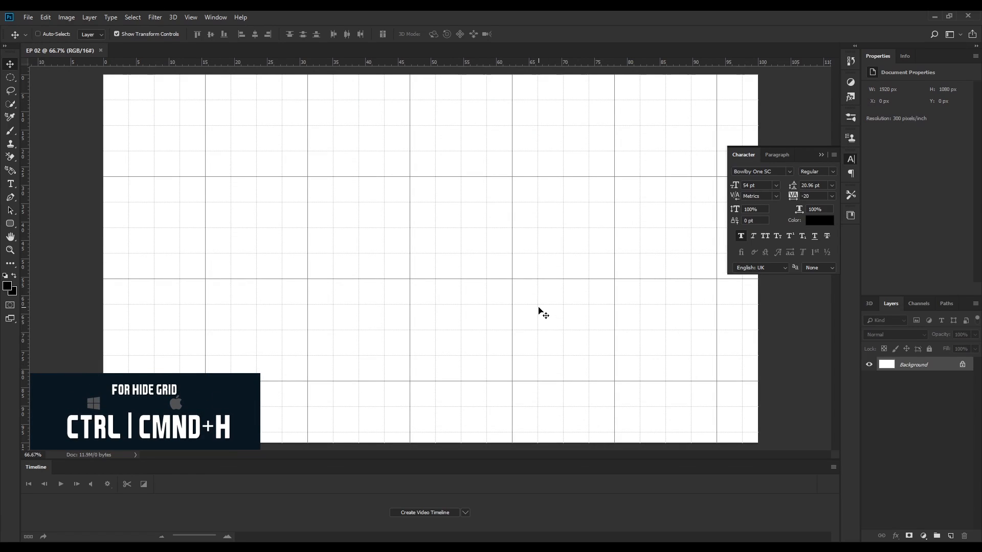
Step: Hide the grid and type TODAY IS MONDAY on the canvas with the Type tool
key("ctrl+h")
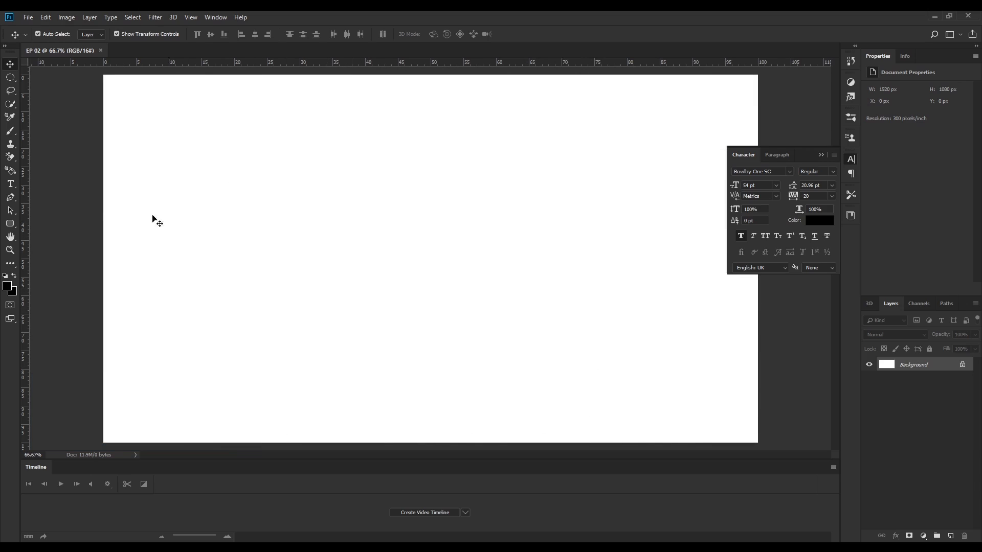
left_click(11, 185)
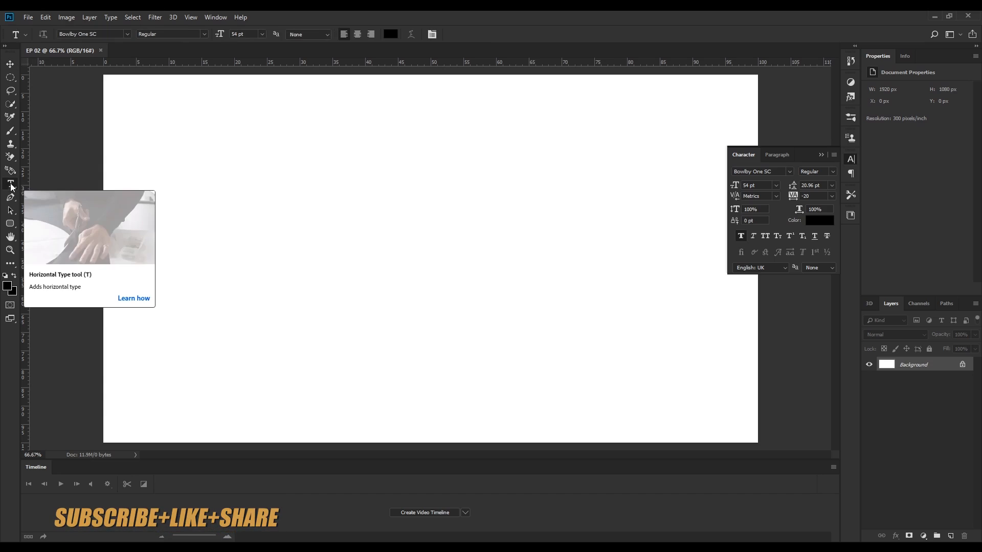
left_click(261, 225)
type("T")
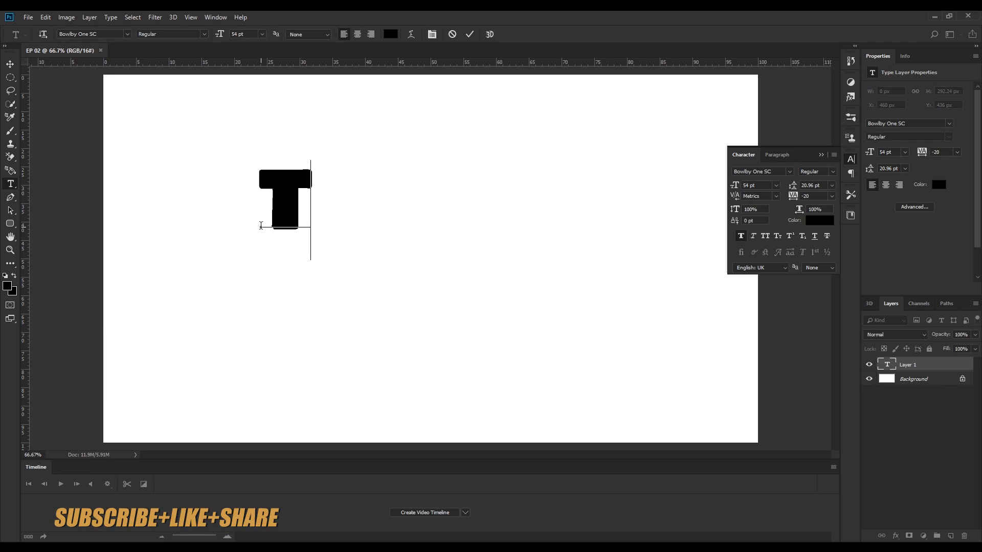
type("ODA")
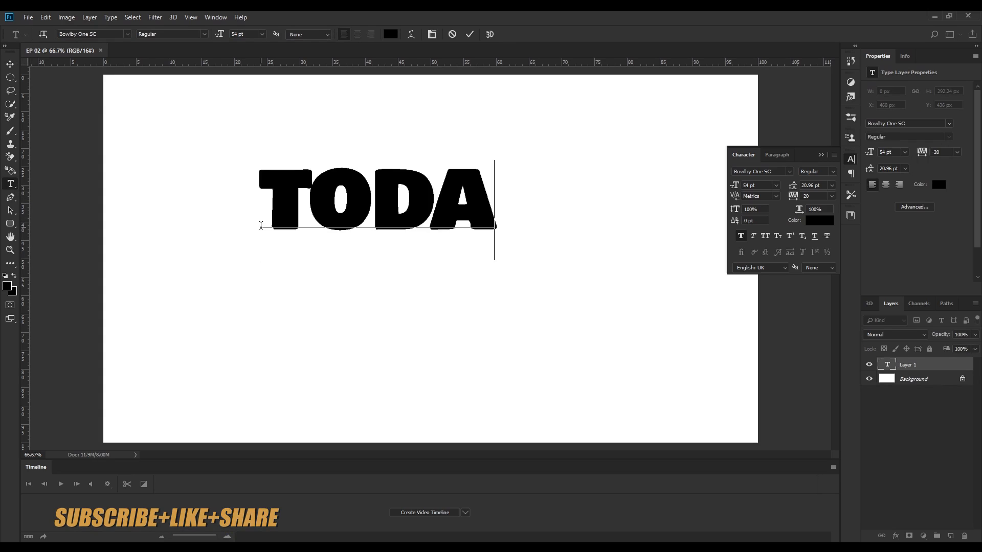
type("Y IS")
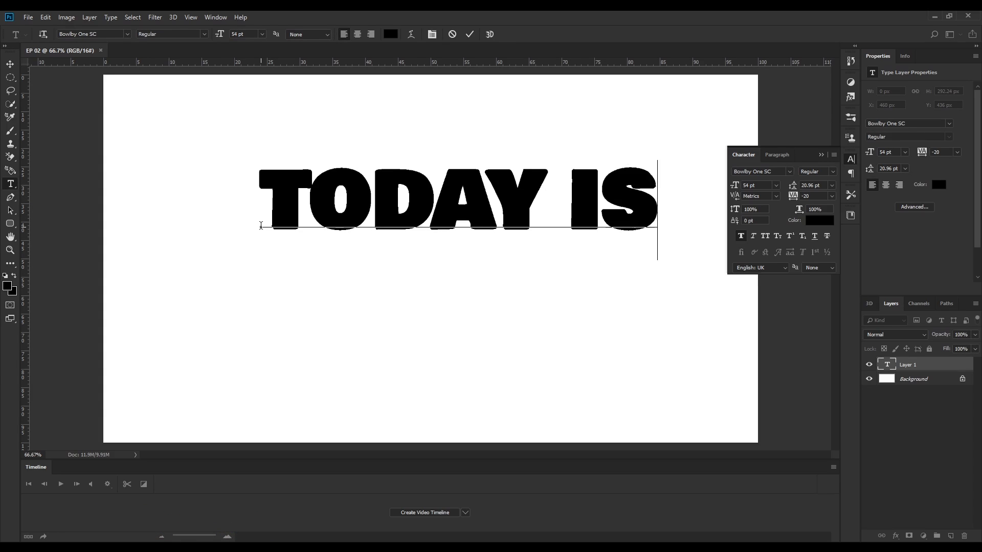
type(" M")
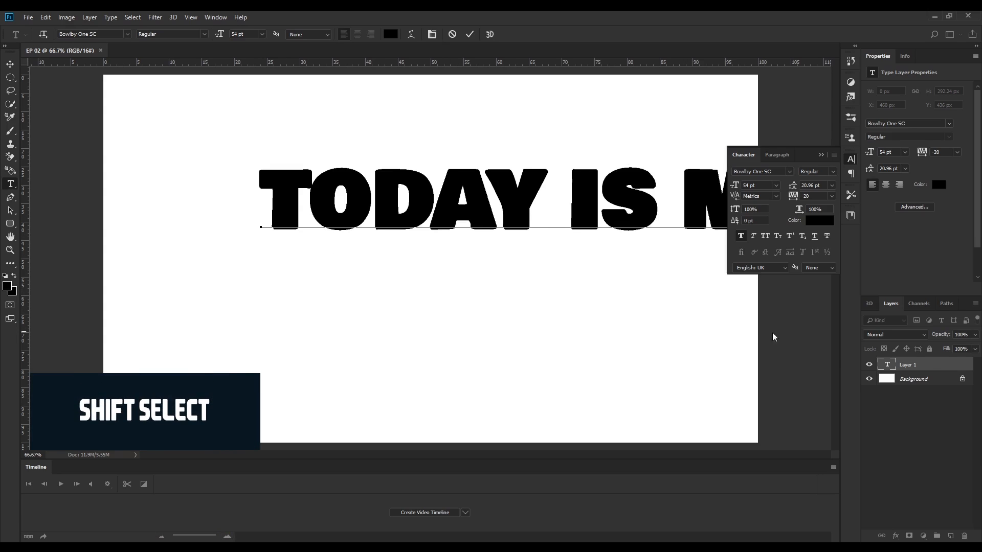
Step: Select the text and Background layers and center the text vertically and horizontally on the canvas
left_click(930, 369)
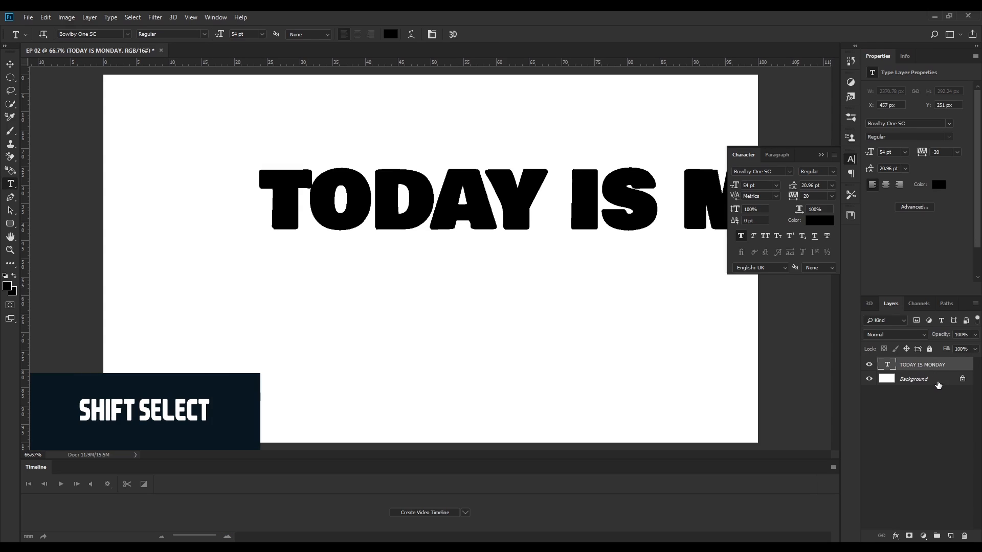
left_click(938, 389)
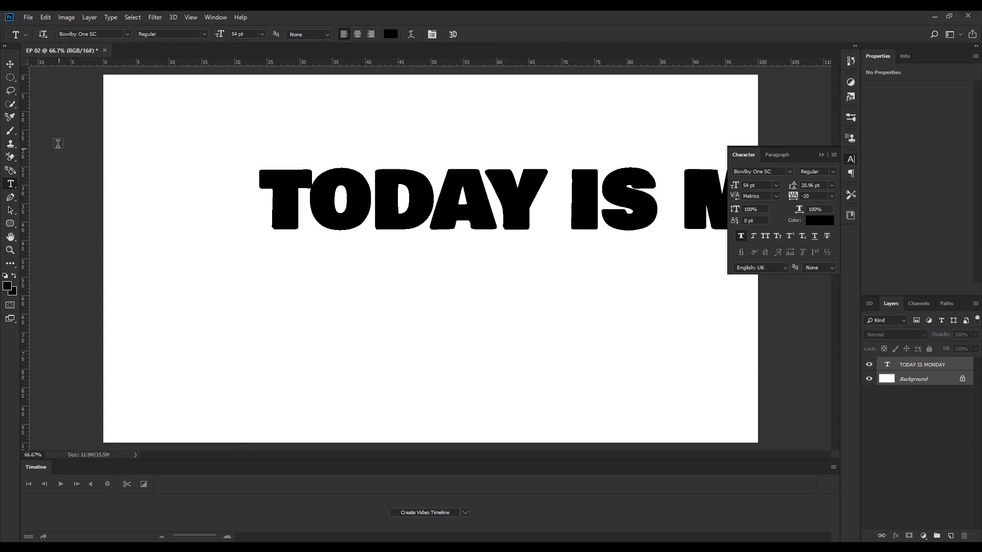
key("v")
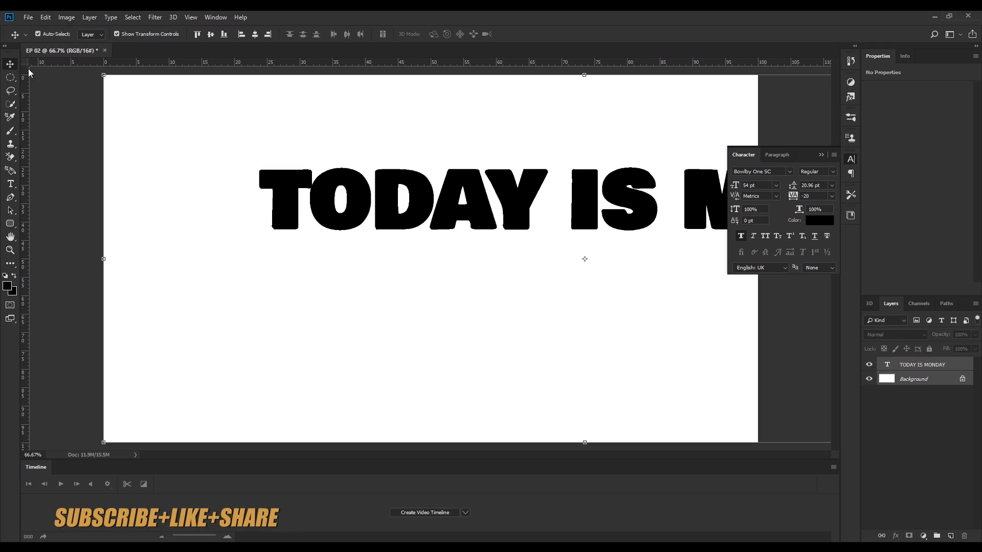
left_click(210, 34)
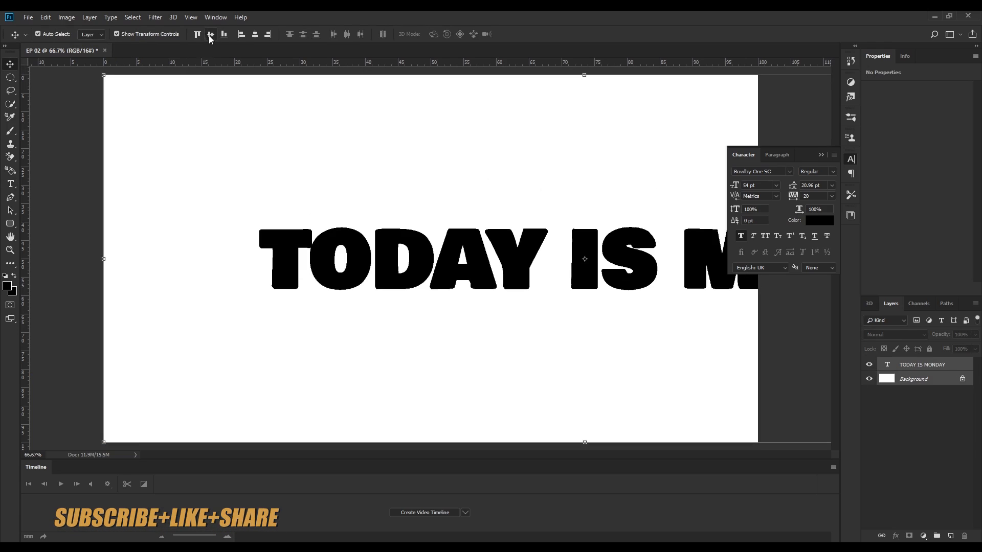
left_click(255, 34)
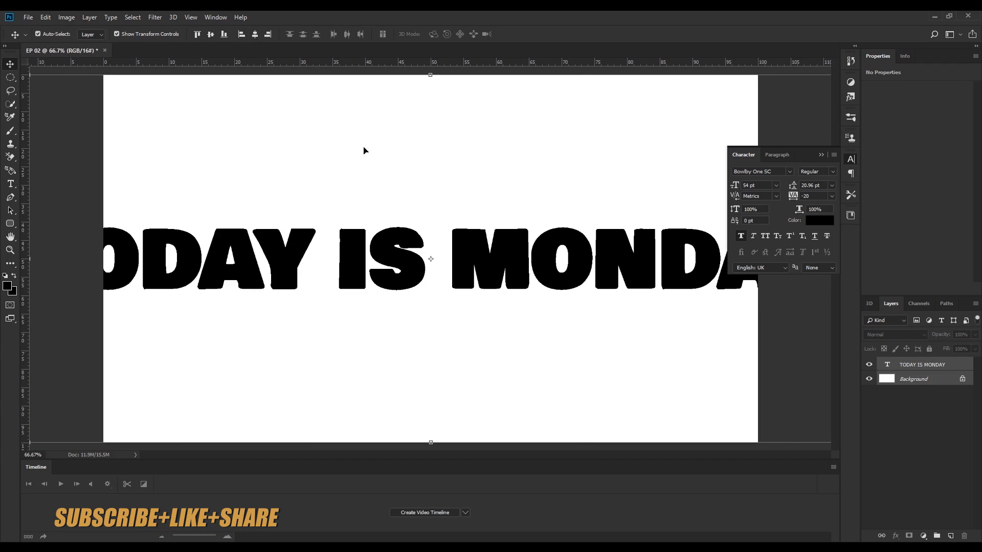
Step: Scale the text layer down with Free Transform so it fits within the canvas width
left_click(936, 364)
key("ctrl+t")
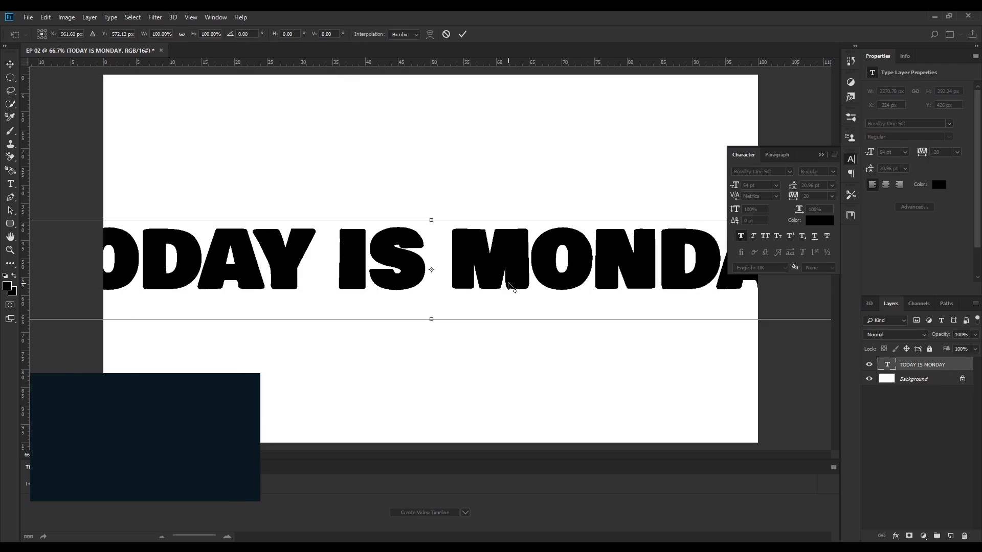
scroll(509, 285, "down", 4)
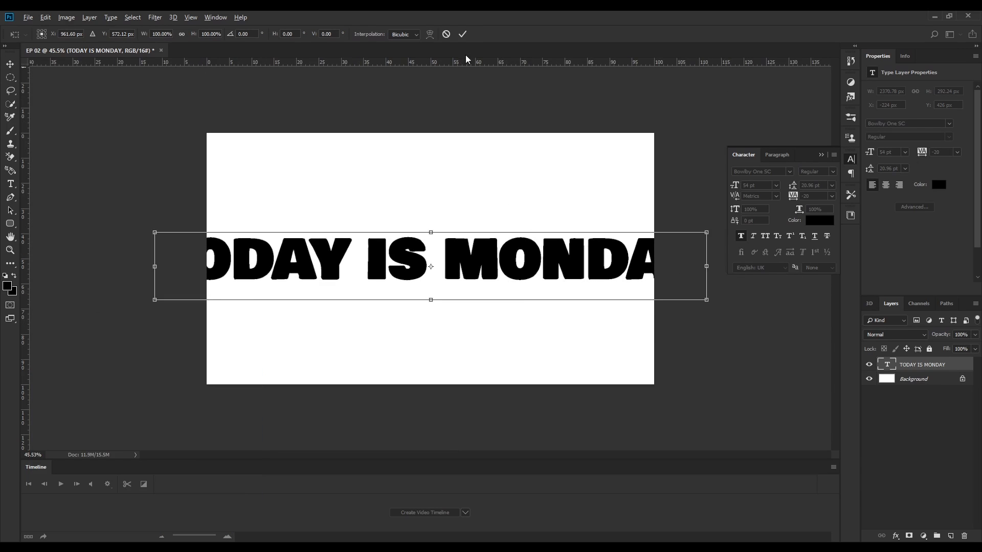
left_click(464, 35)
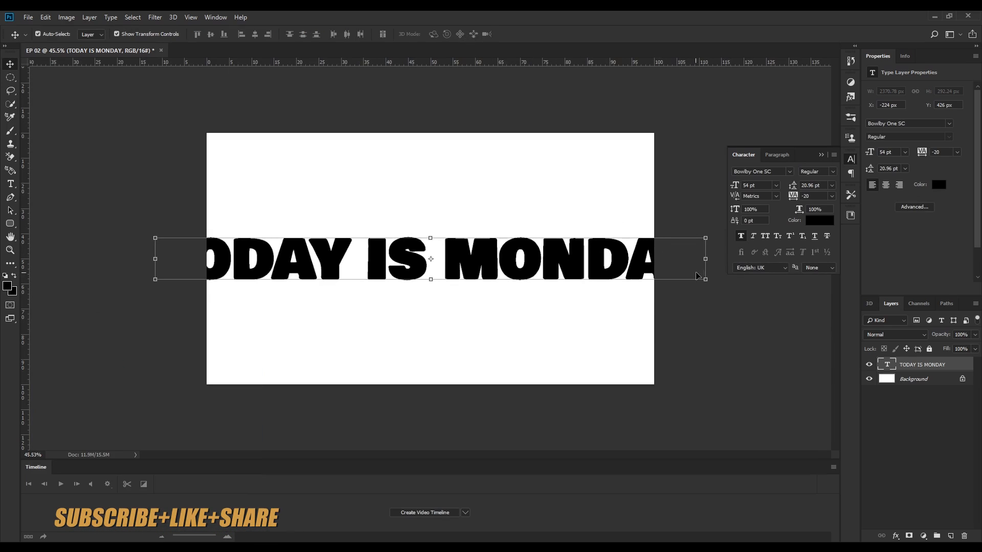
left_click_drag(705, 278, 646, 277)
left_click(462, 34)
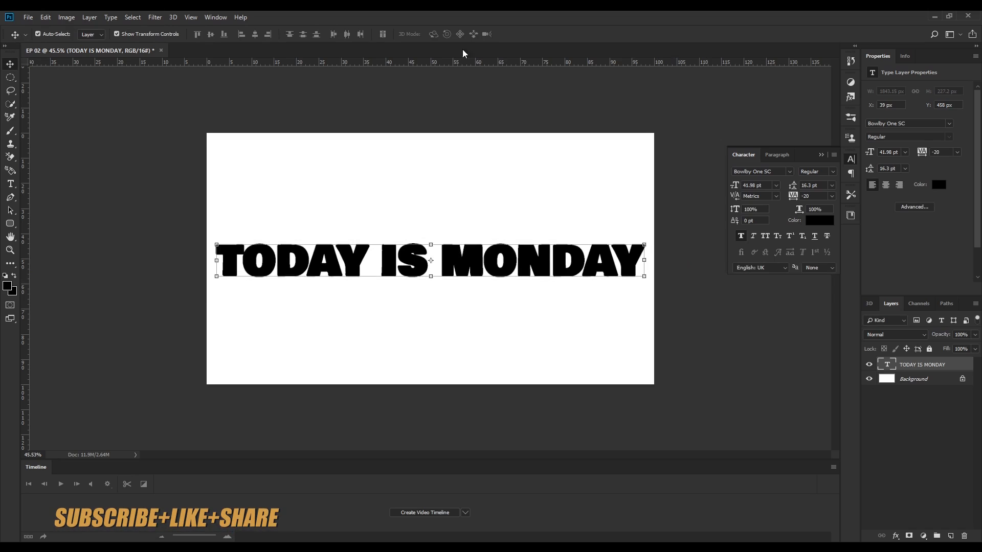
Step: Select the word TODAY and set its text color to ff0000
key("ctrl+plus")
key("ctrl+plus")
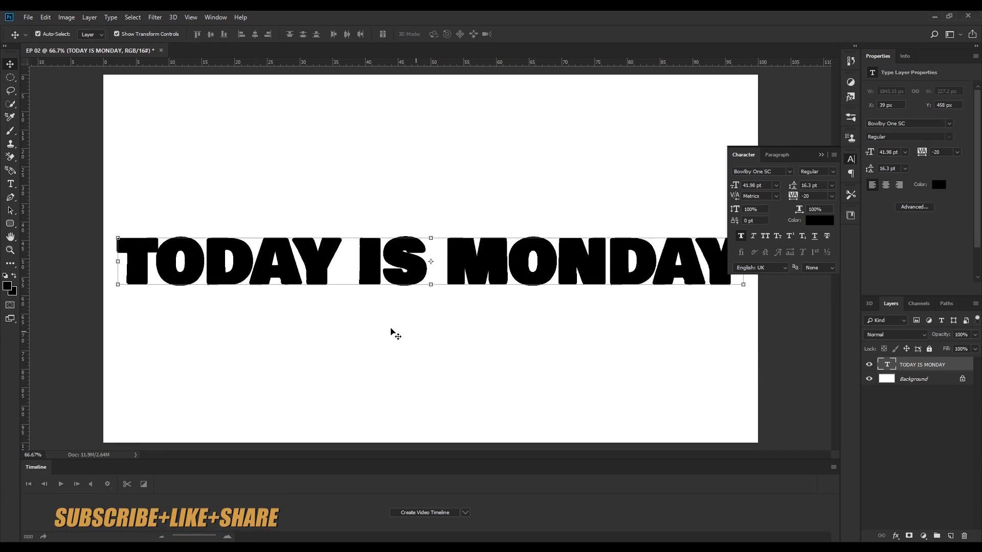
left_click(10, 185)
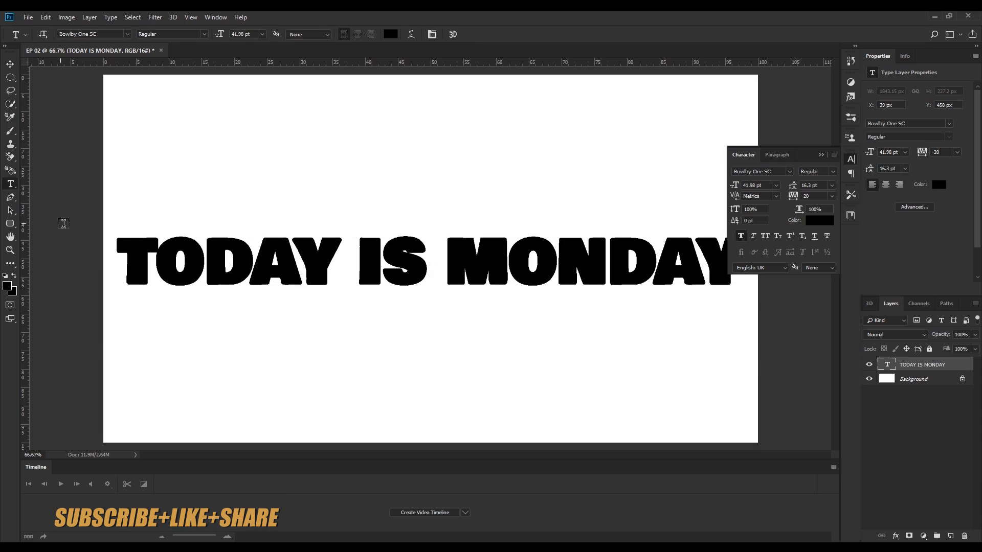
left_click_drag(114, 252, 318, 271)
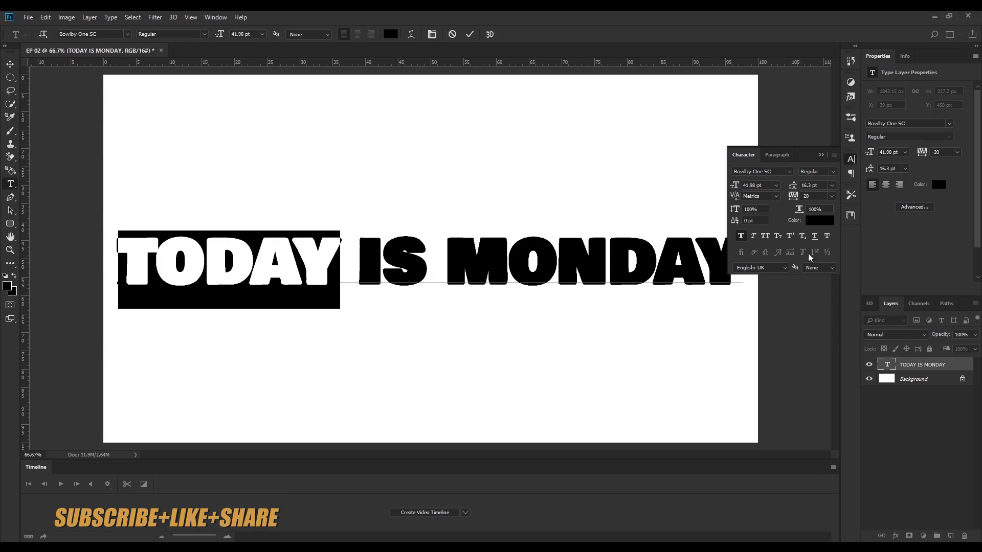
left_click(938, 185)
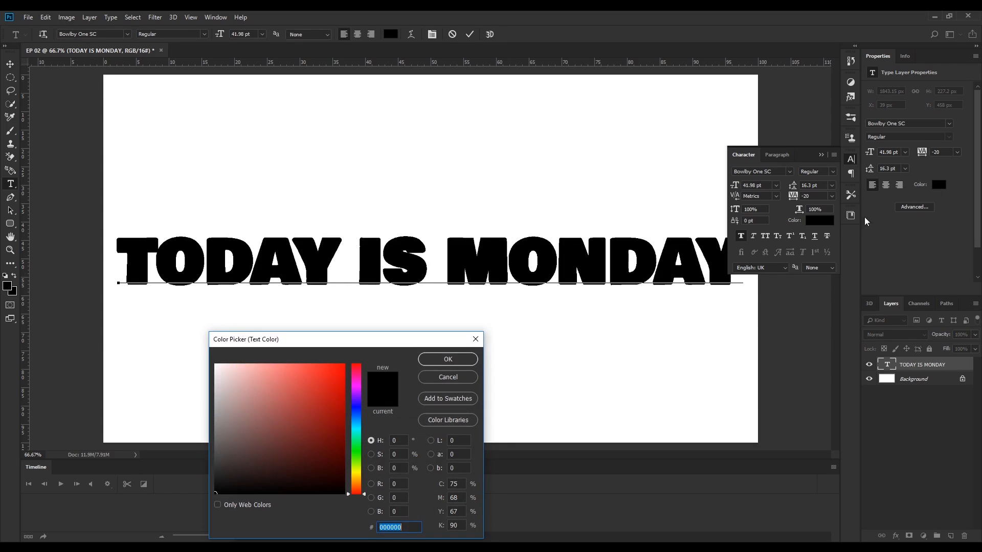
type("ff0000")
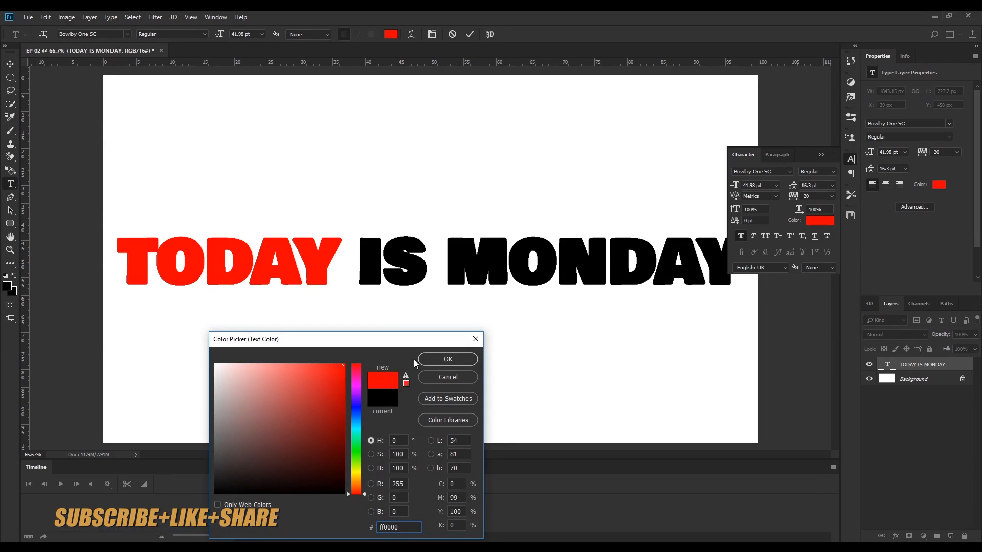
left_click(440, 360)
Step: Select the word IS and set its text color to 04f96c
left_click_drag(359, 257, 427, 258)
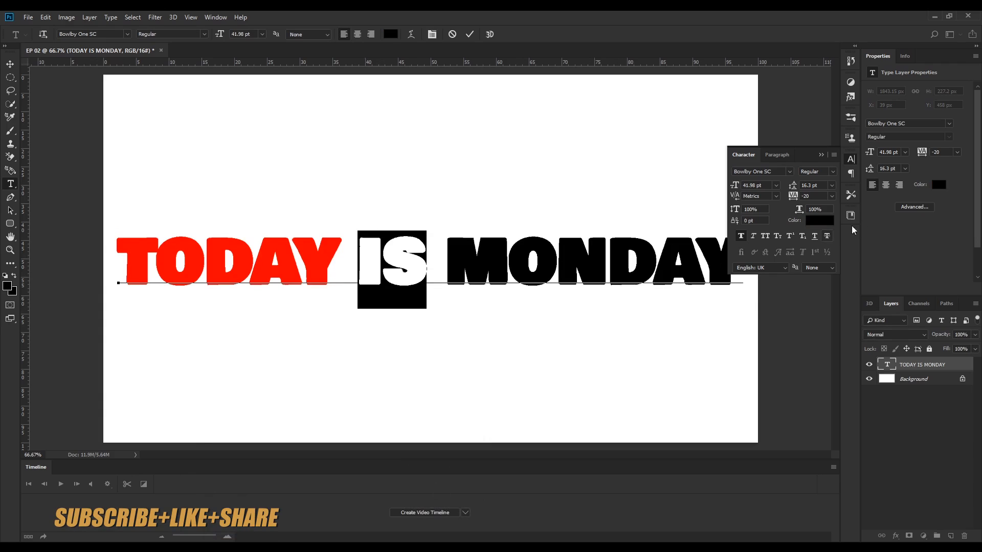
left_click(935, 185)
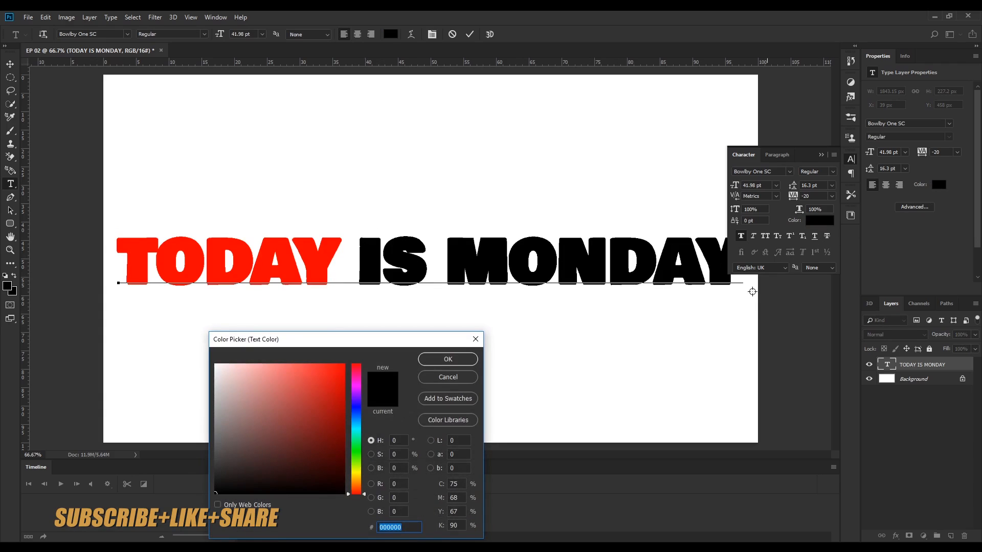
left_click_drag(355, 430, 350, 441)
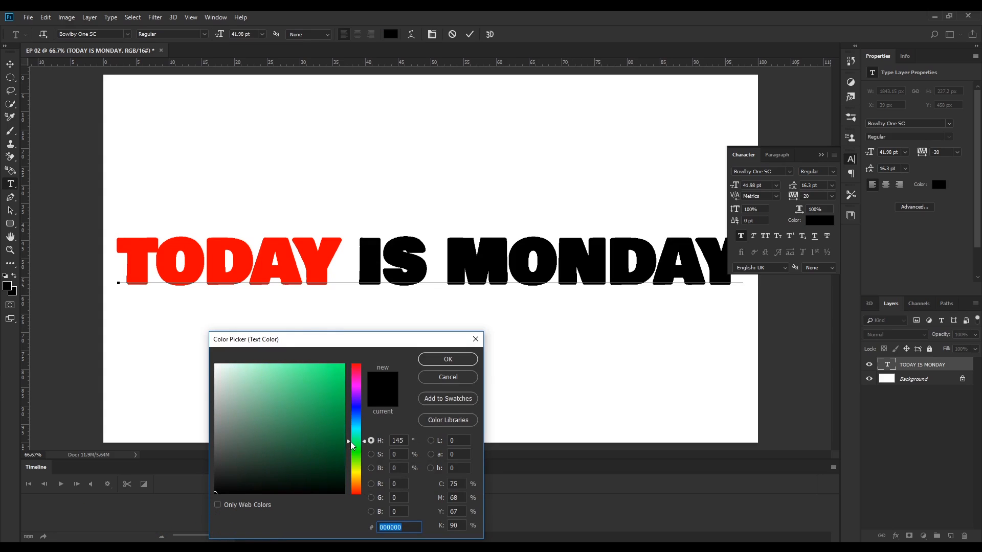
left_click_drag(325, 406, 340, 372)
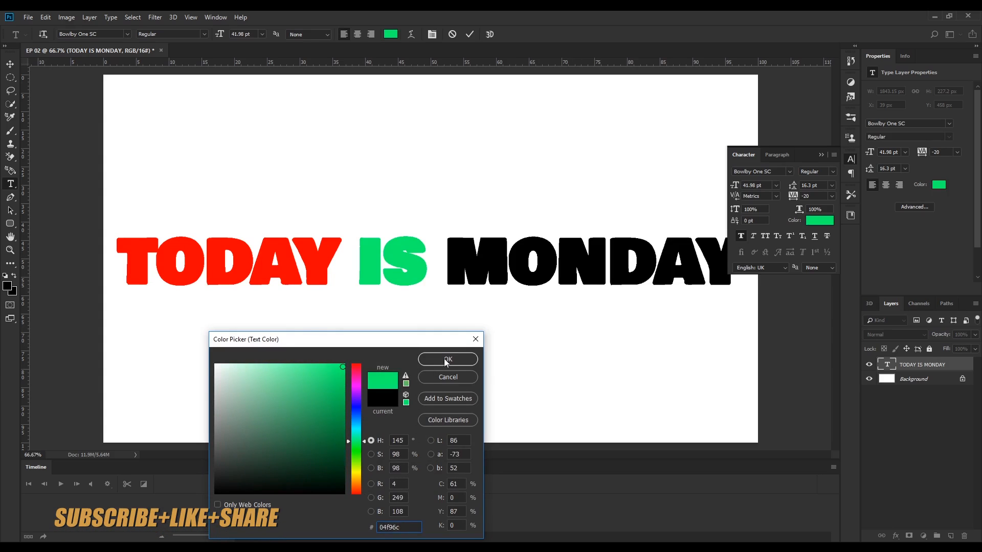
left_click(448, 359)
Step: Select the word MONDAY and set its text color to 001dcf
left_click_drag(446, 261, 717, 264)
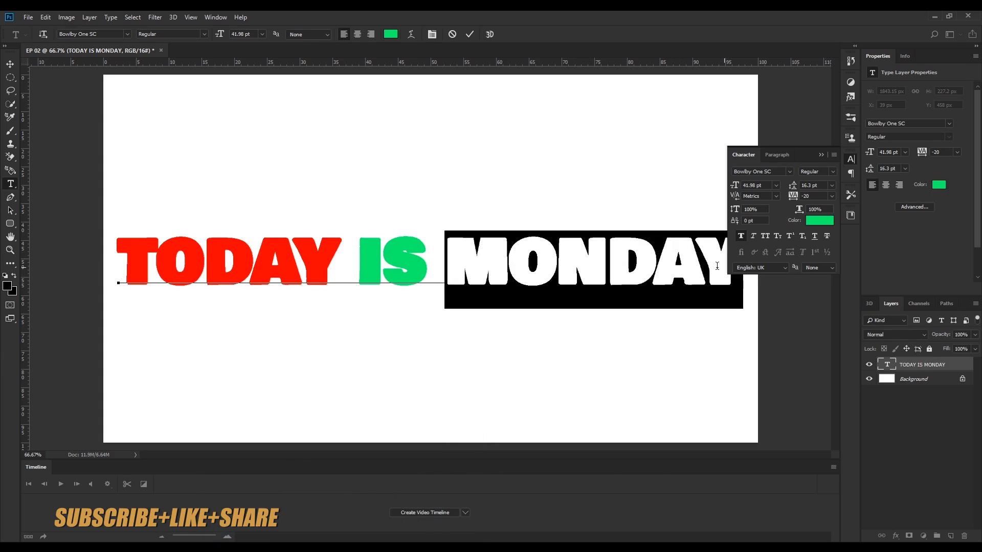
left_click(938, 186)
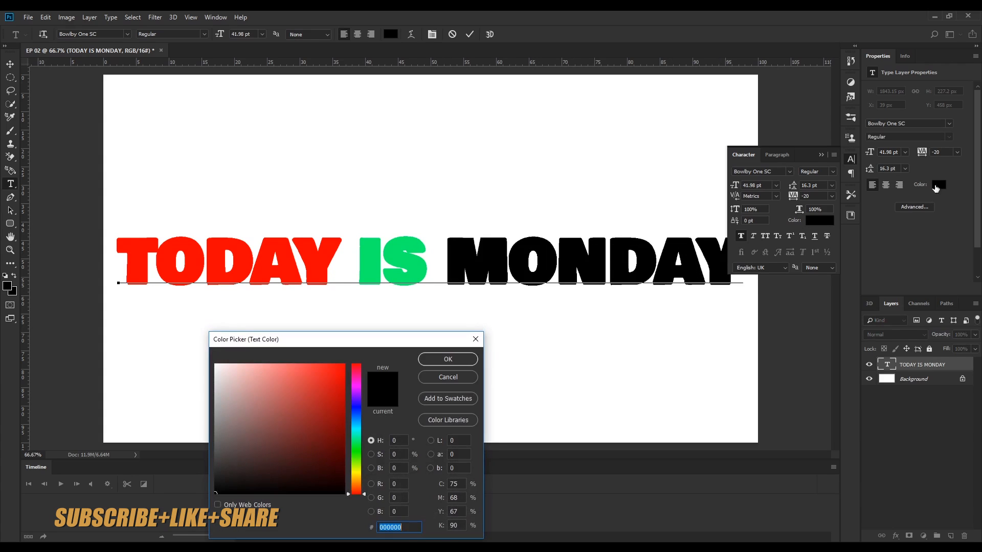
left_click(358, 410)
left_click(343, 389)
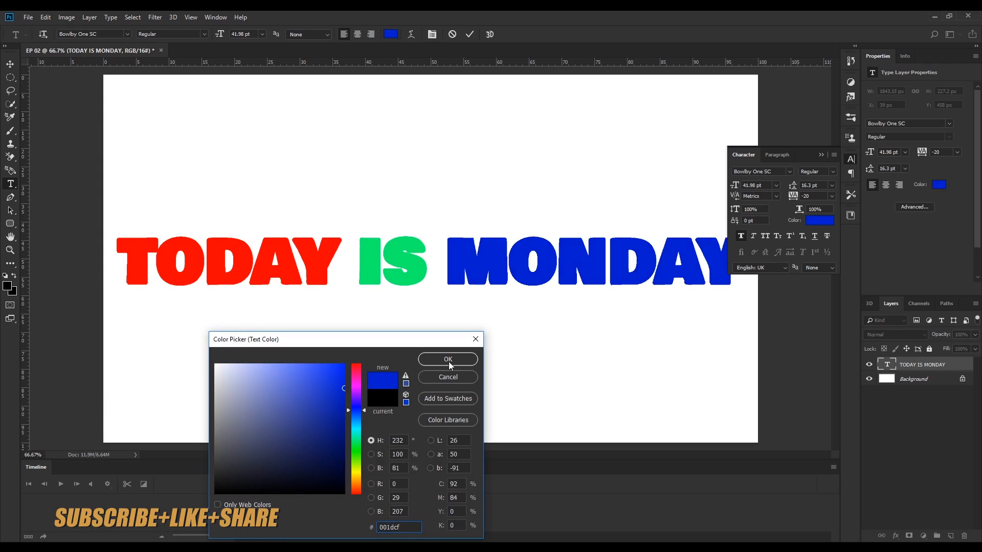
left_click(448, 359)
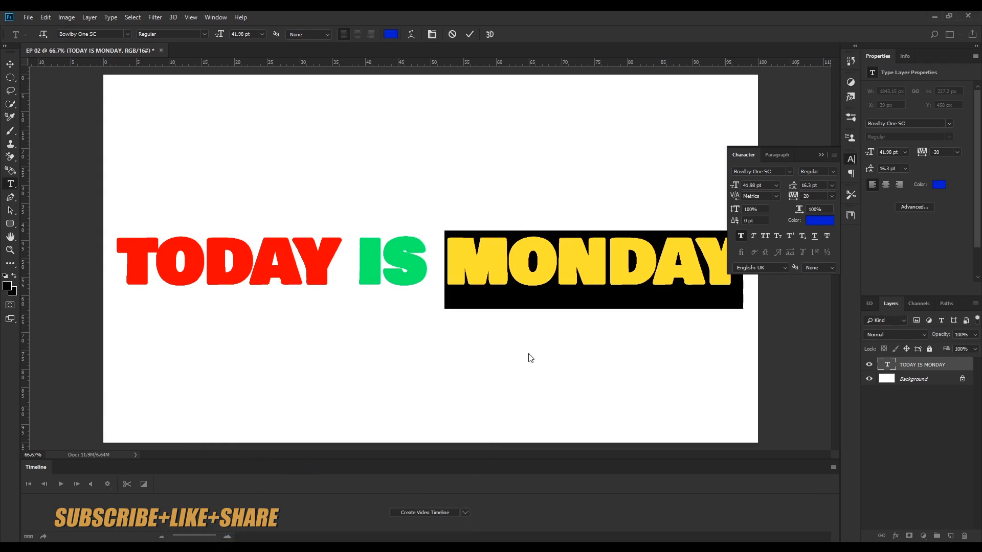
Step: Collapse the Character panel and shrink MONDAY's font size to 10.98 pt
left_click(822, 153)
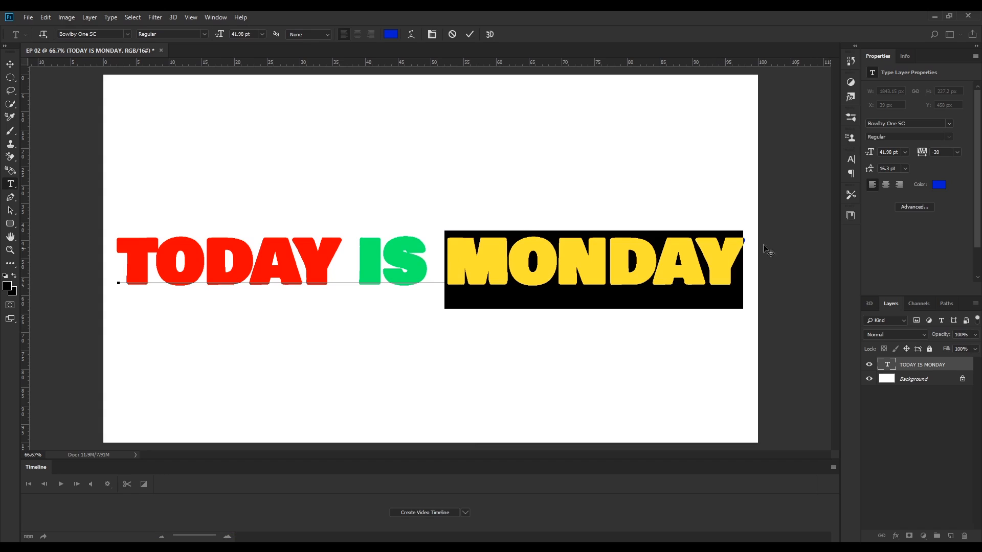
left_click_drag(869, 151, 853, 165)
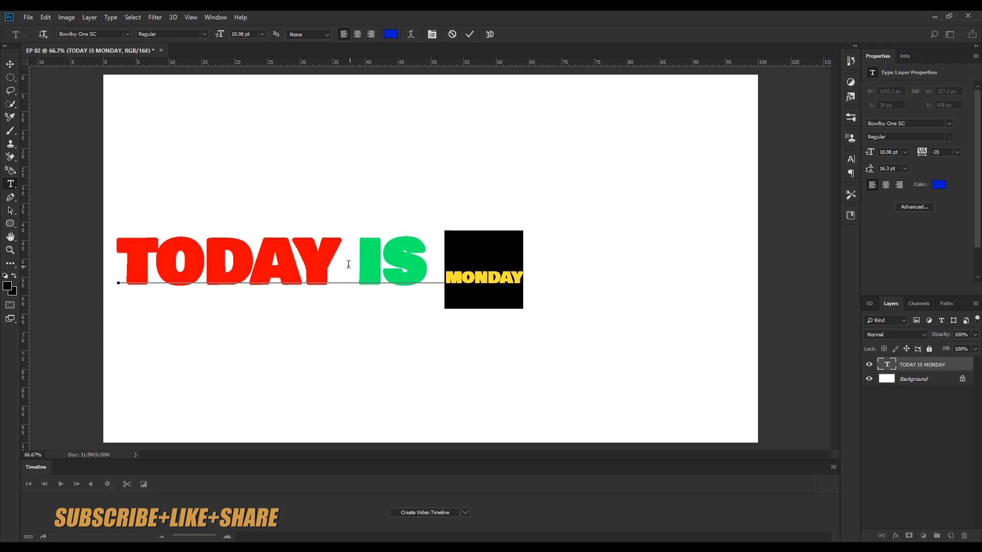
Step: Select the word TODAY, enlarge it to 67.98 pt, and commit the text edits
left_click_drag(341, 256, 120, 257)
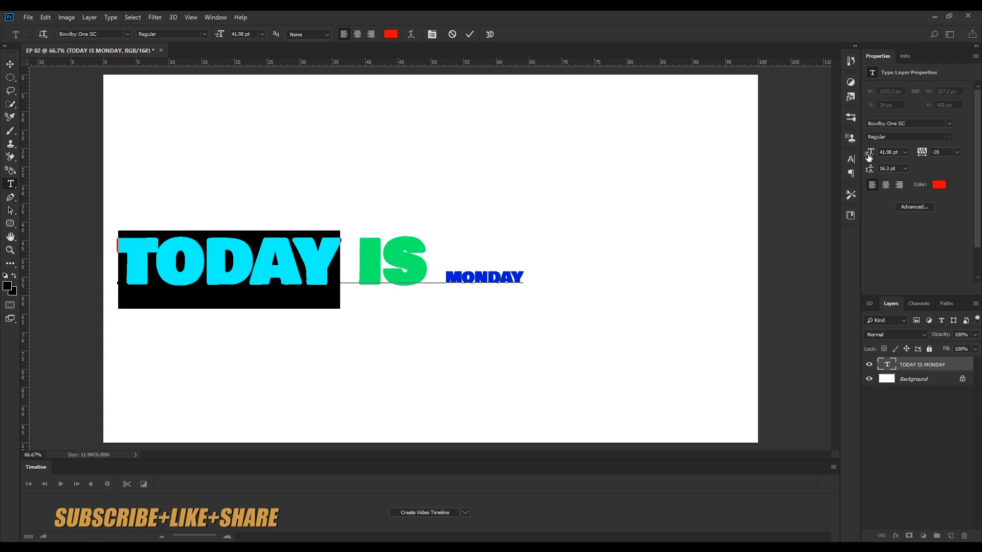
left_click_drag(869, 155, 883, 151)
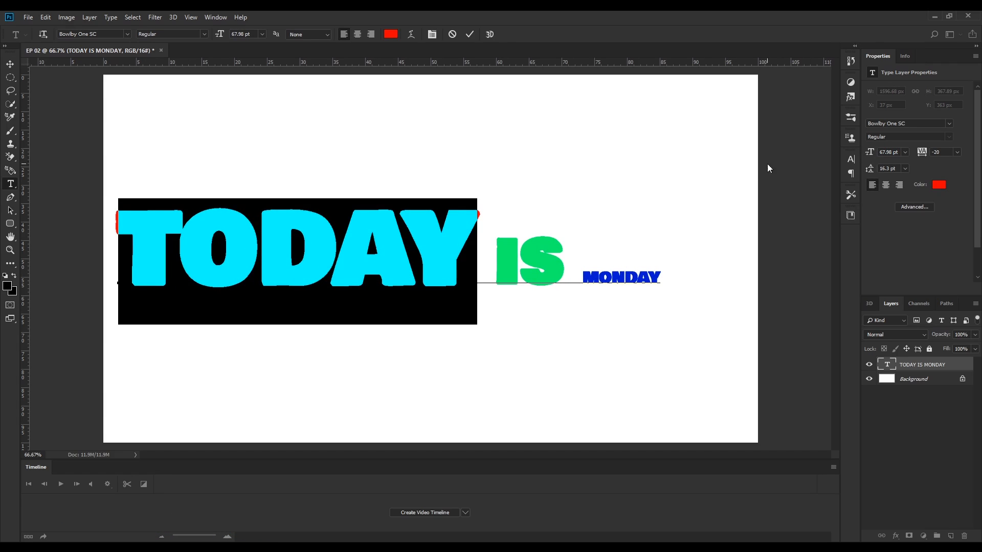
left_click(469, 34)
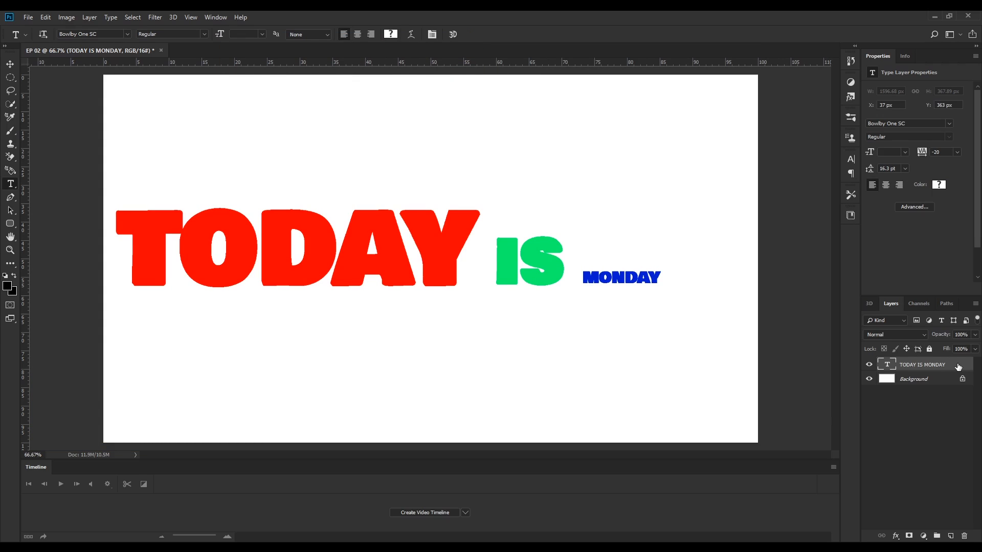
Step: Skew the text layer with Free Transform by pulling its corners and top edge into an upward slant
key("ctrl+t")
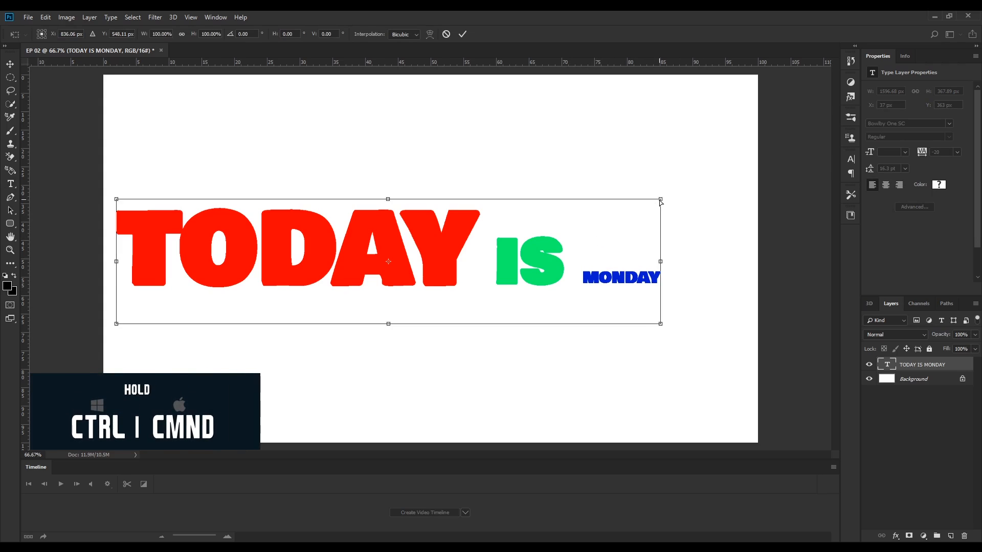
left_click_drag(662, 201, 636, 105)
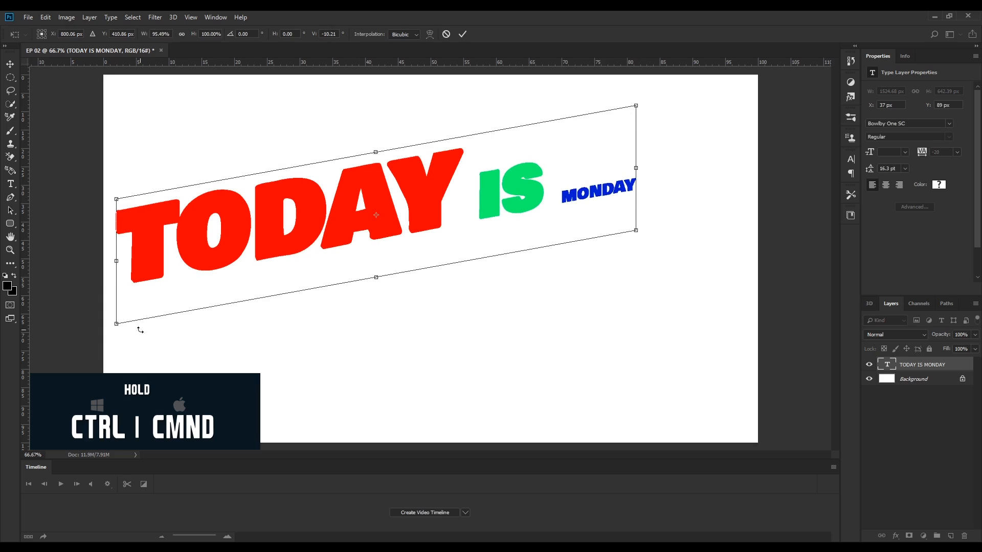
left_click_drag(117, 324, 229, 422)
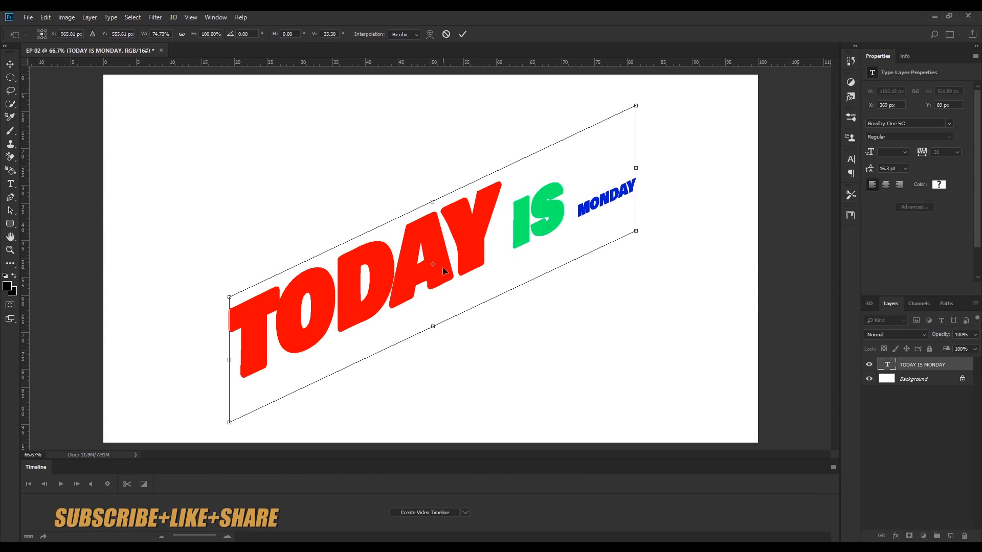
left_click_drag(433, 203, 406, 152)
mouse_move(428, 193)
left_mouse_down()
mouse_move(429, 226)
mouse_move(356, 273)
mouse_move(374, 280)
mouse_move(461, 231)
mouse_move(464, 200)
mouse_move(440, 182)
left_mouse_up()
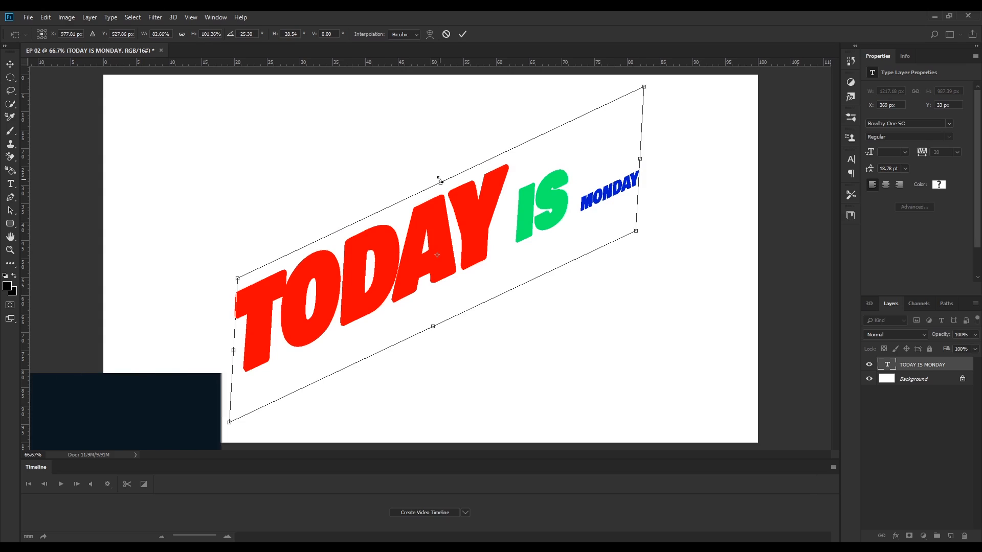
Step: Rotate the transformed text 180°, then 90° clockwise and 90° counter clockwise
right_click(552, 150)
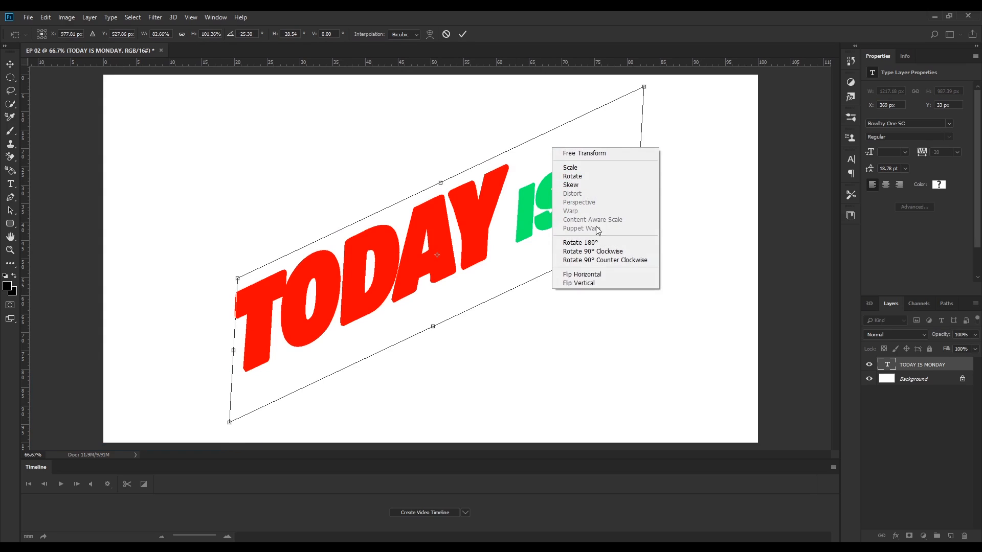
left_click(623, 245)
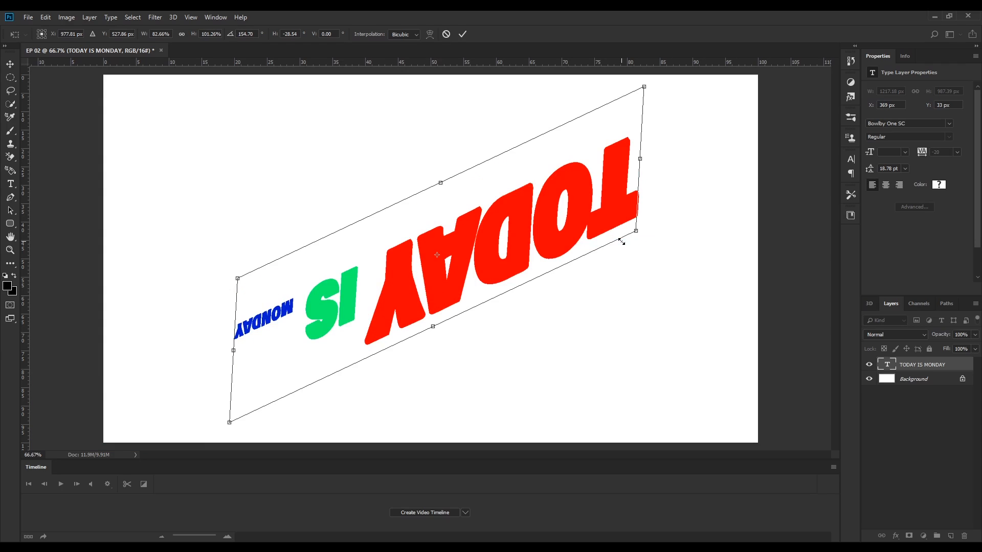
right_click(546, 146)
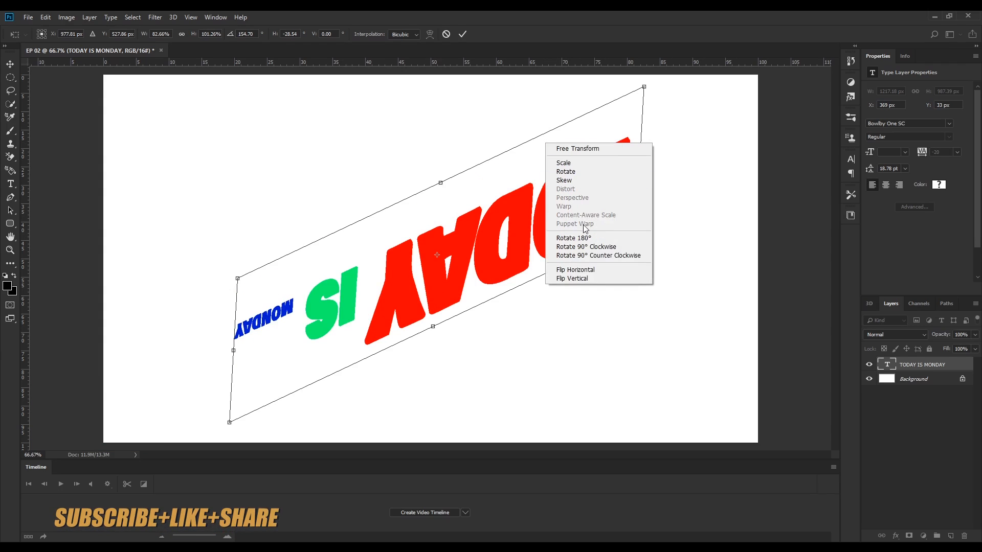
left_click(586, 246)
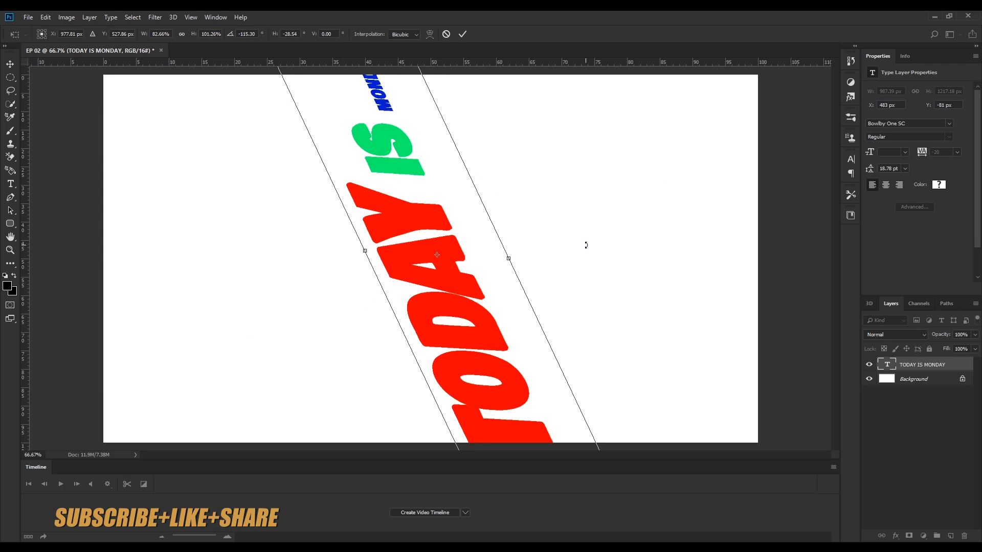
right_click(471, 213)
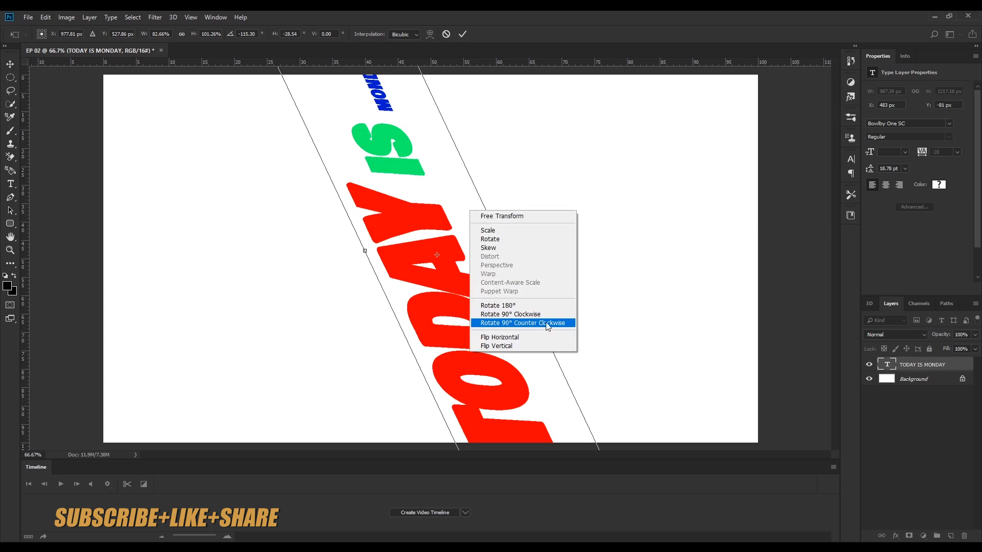
left_click(566, 324)
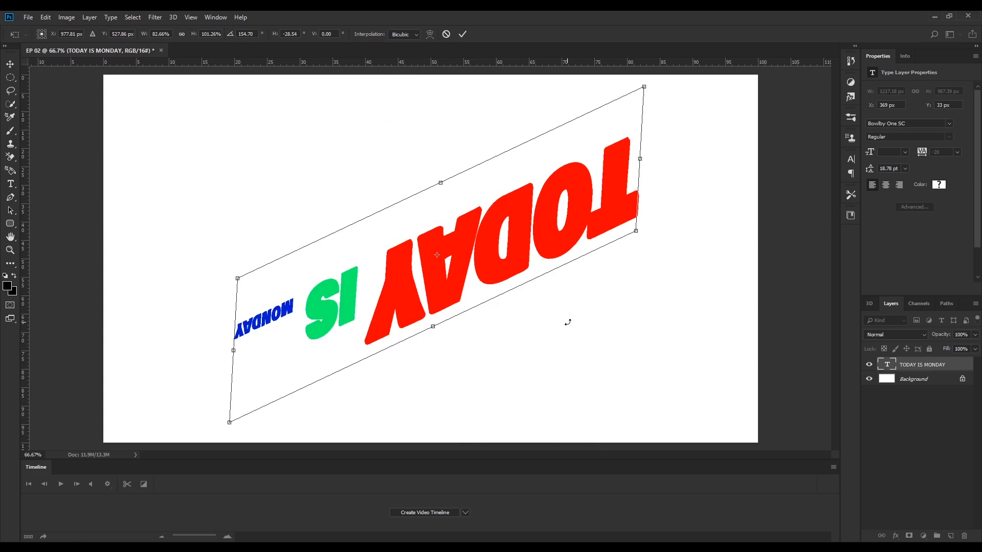
Step: Flip the transformed text horizontally and then vertically
right_click(496, 175)
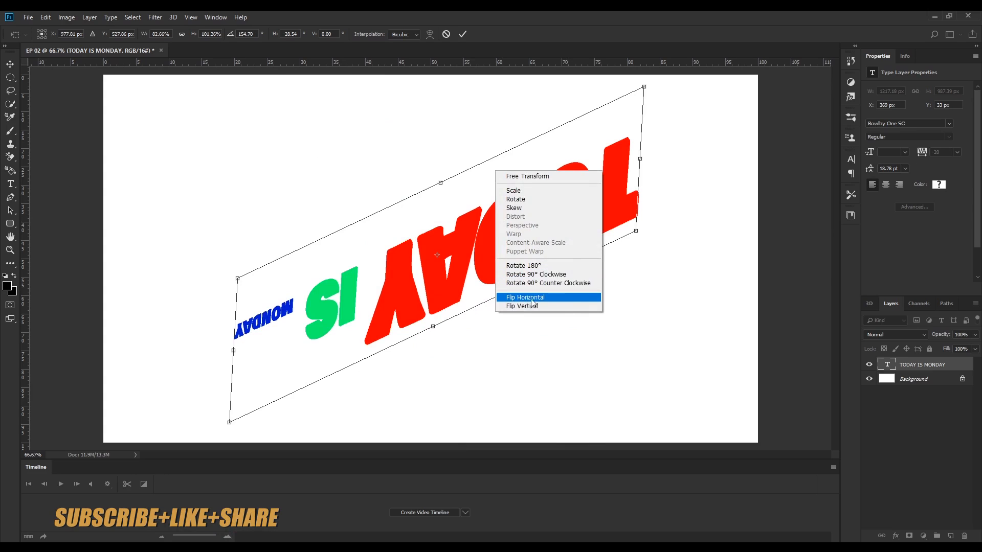
left_click(566, 298)
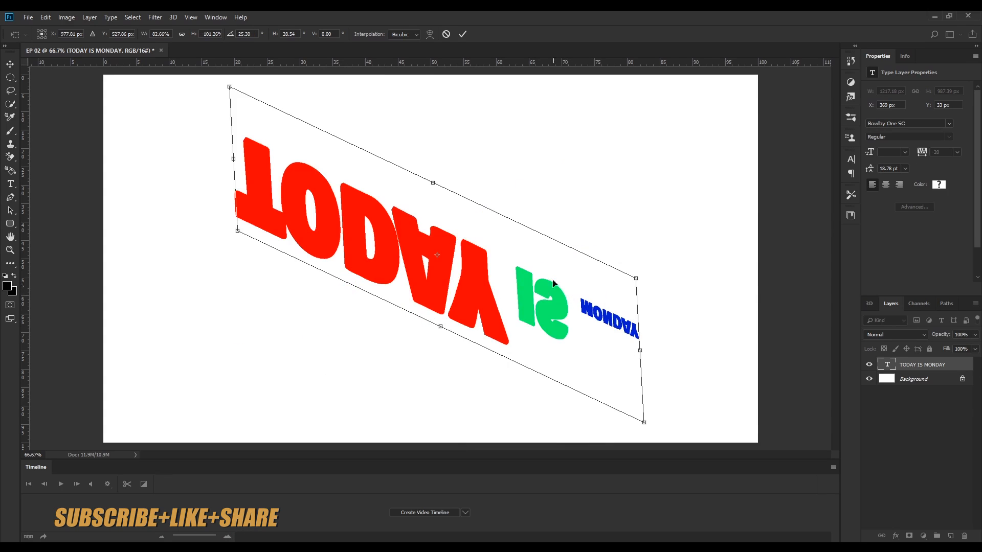
right_click(514, 241)
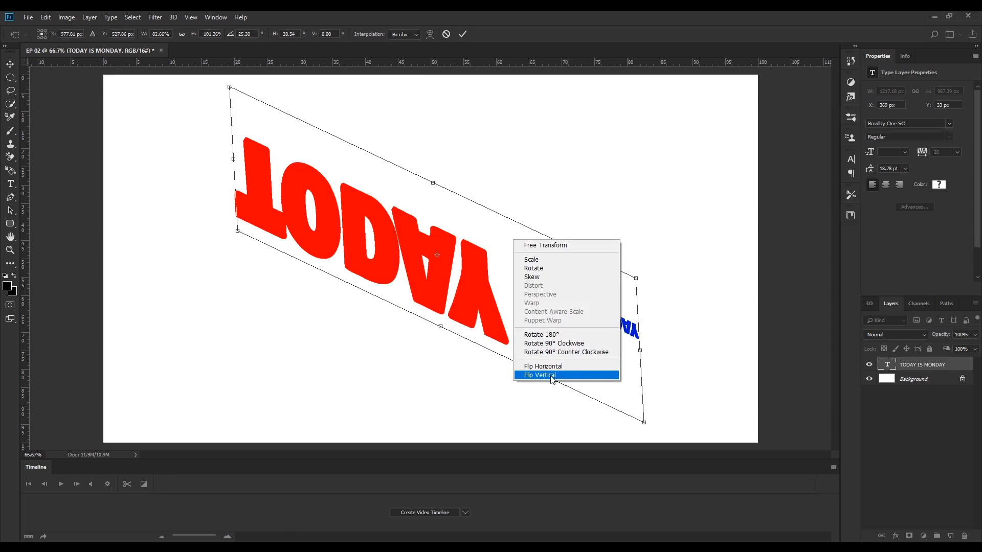
left_click(596, 376)
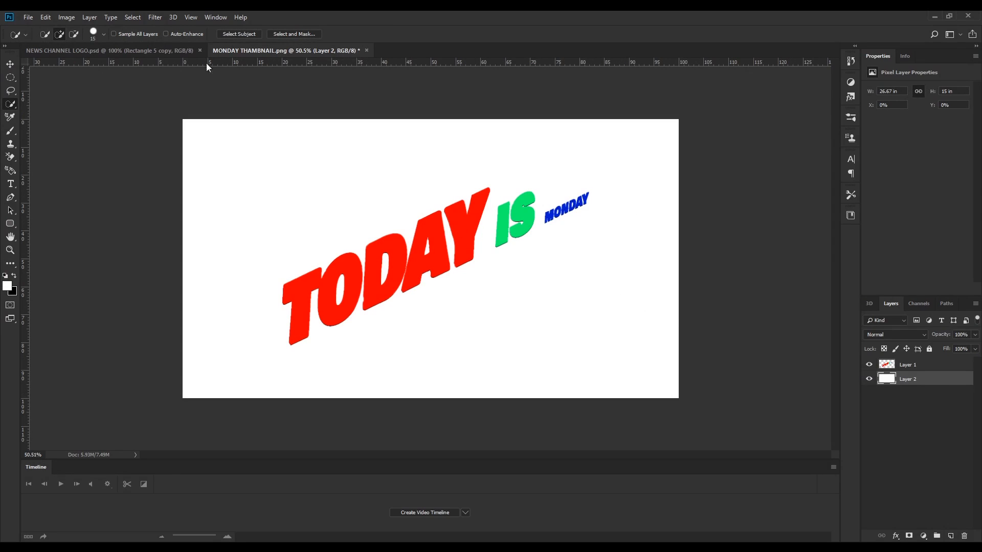
Step: Apply the Stylize Tiles filter with 10 tiles to the background layer of the thumbnail
left_click(155, 18)
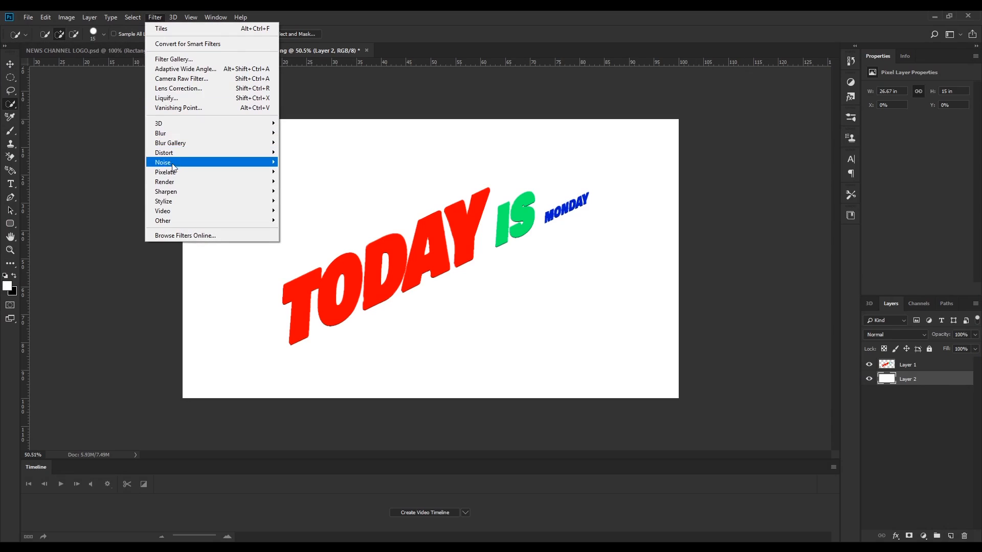
mouse_move(172, 199)
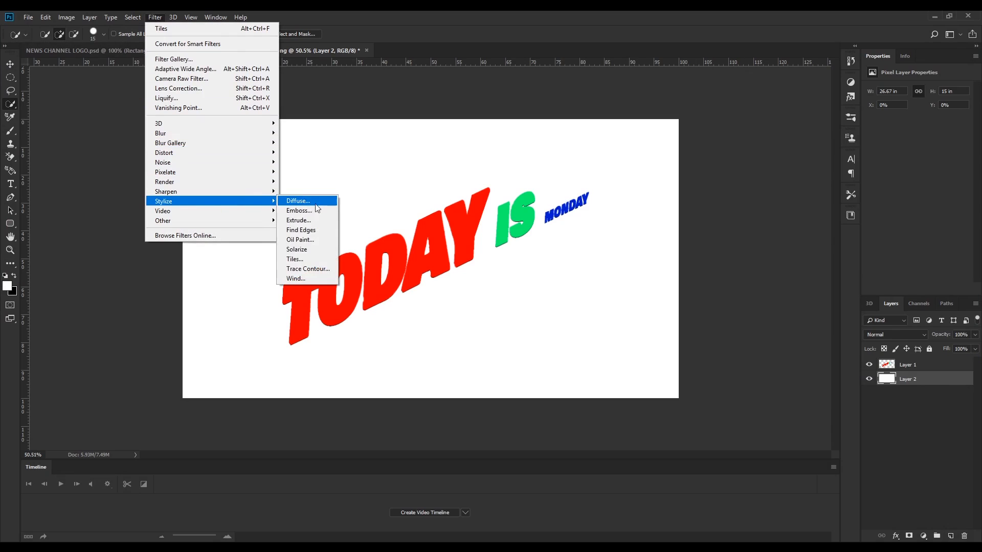
left_click(310, 257)
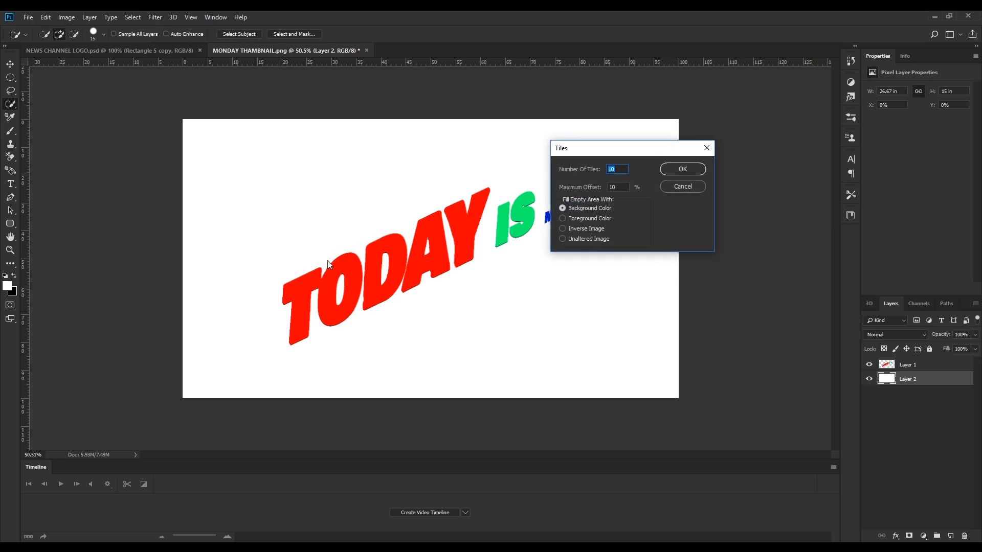
left_click(619, 188)
left_click(683, 169)
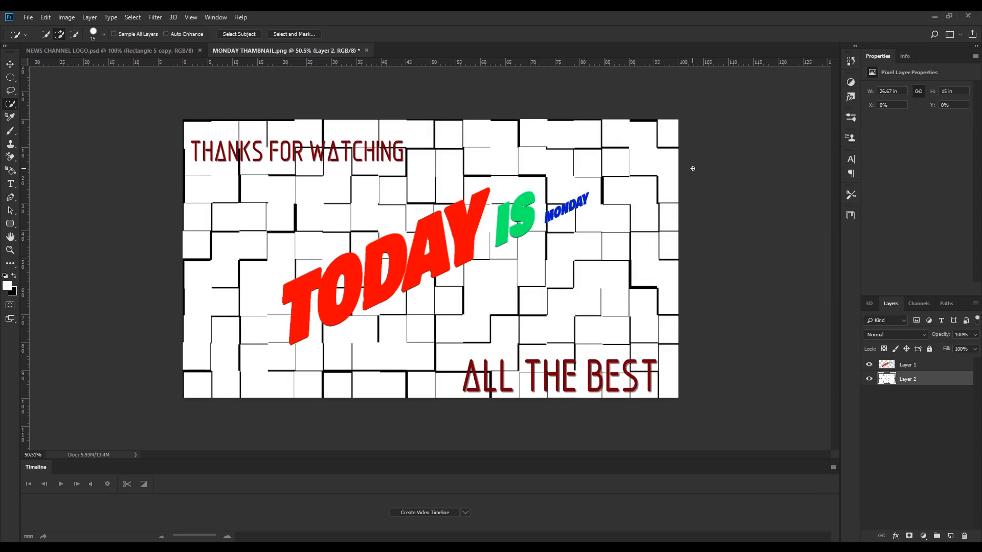